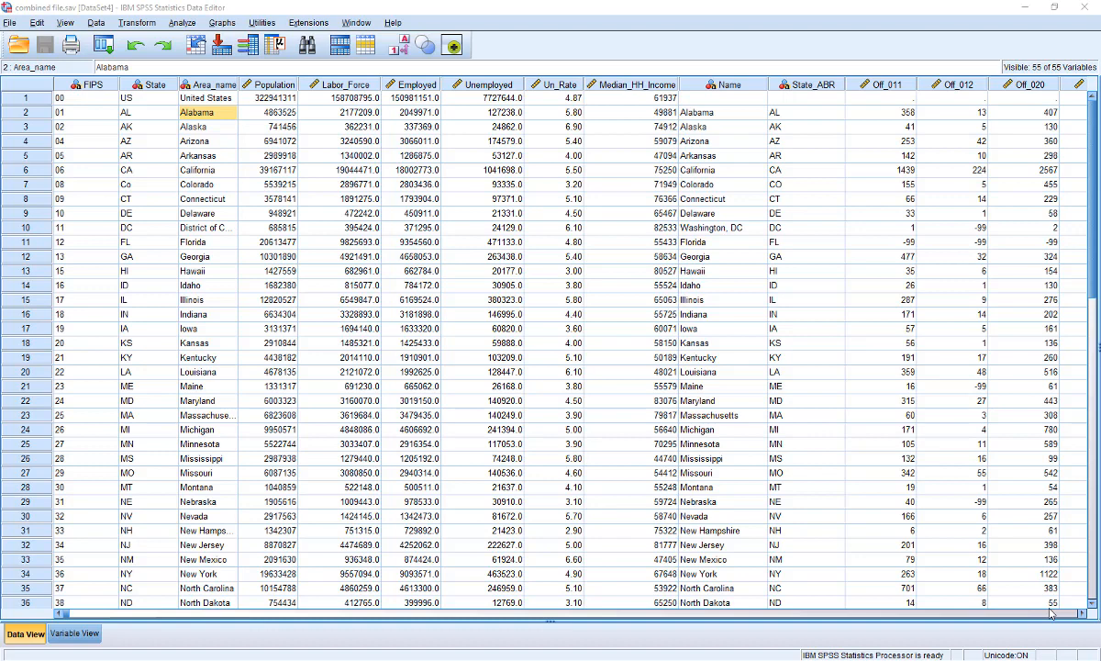
# Examine the dataset's columns and cells in the data grid
pyautogui.click(78, 85)
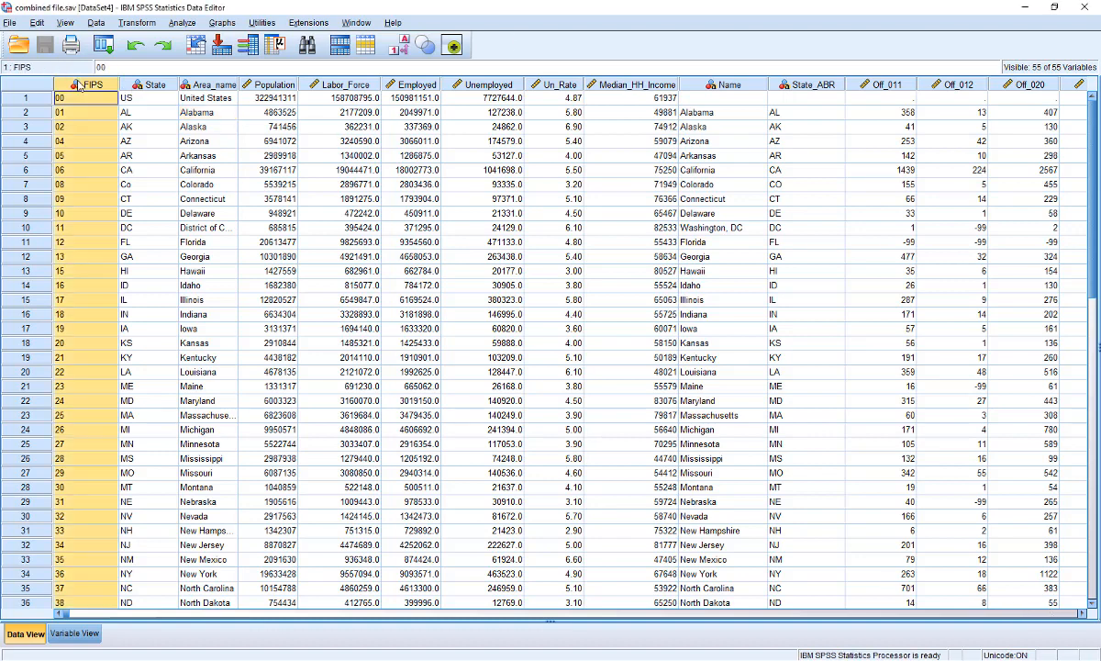
pyautogui.moveTo(79, 85); pyautogui.dragTo(653, 83)
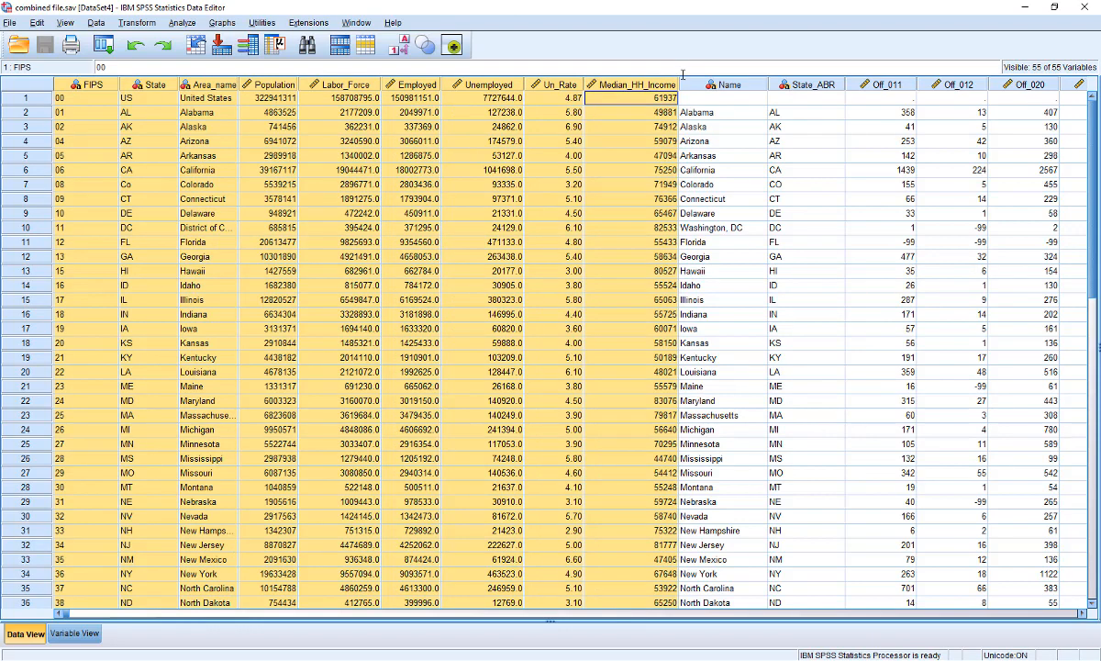
pyautogui.moveTo(727, 85); pyautogui.dragTo(1005, 99)
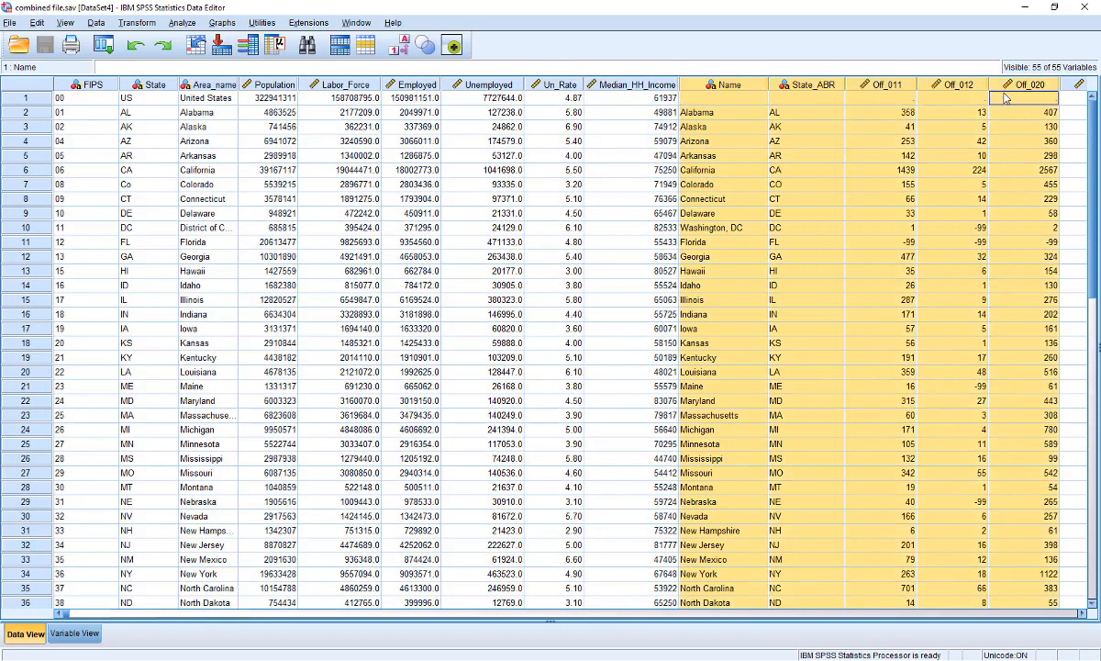
pyautogui.click(720, 101)
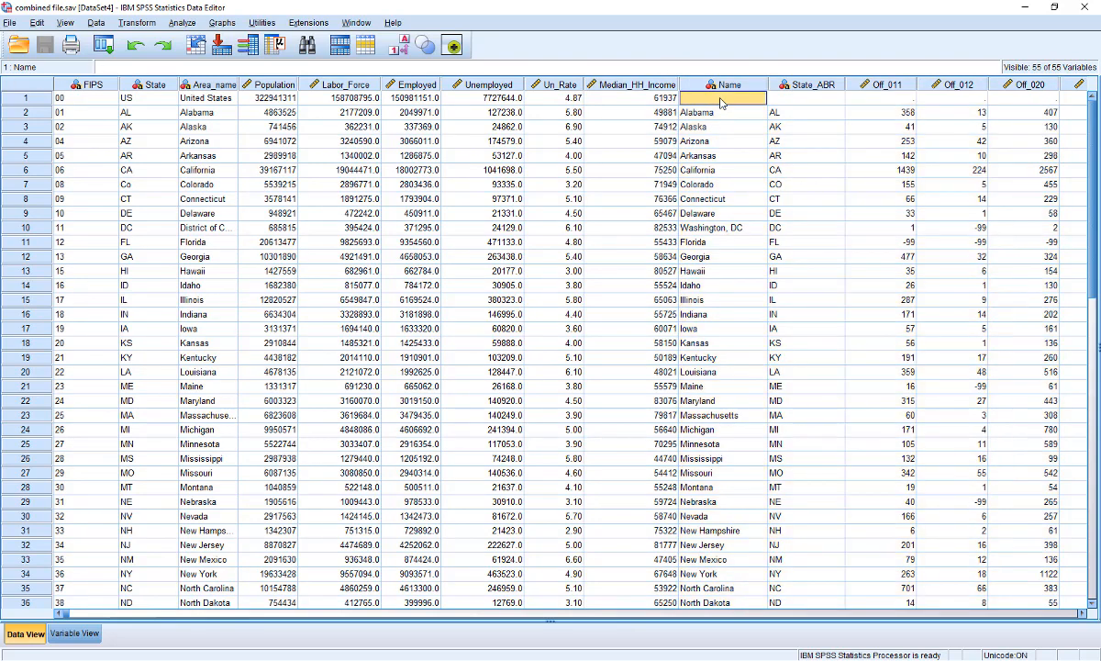
pyautogui.moveTo(721, 101); pyautogui.dragTo(1018, 98)
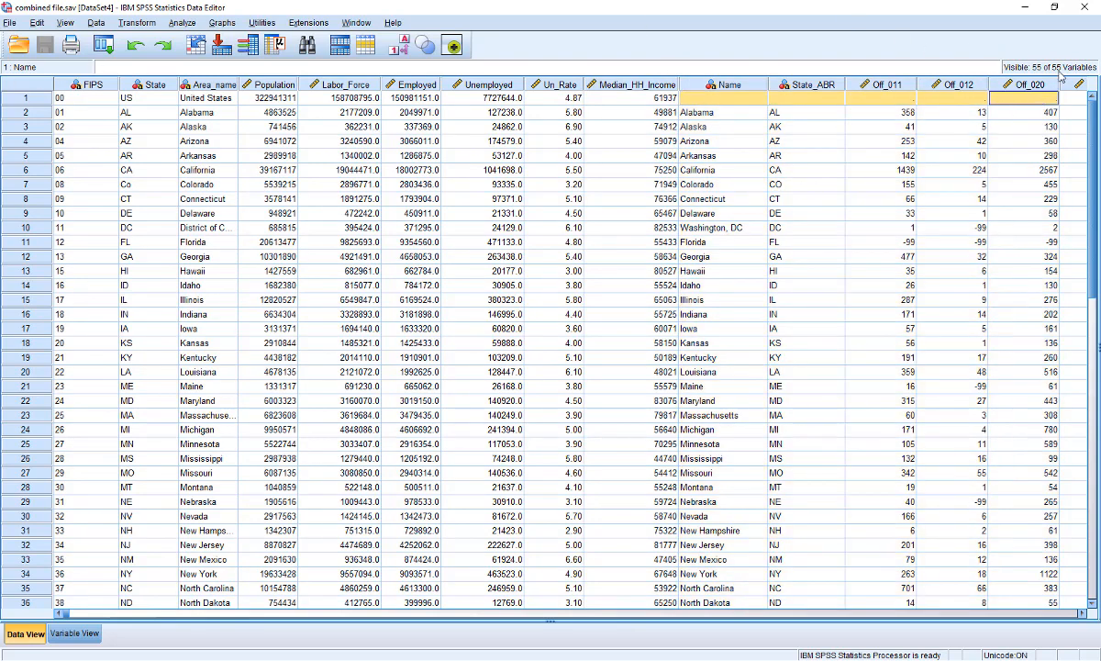
# Delete the first case, the United States total row, from the dataset
pyautogui.click(17, 98)
pyautogui.click(211, 99)
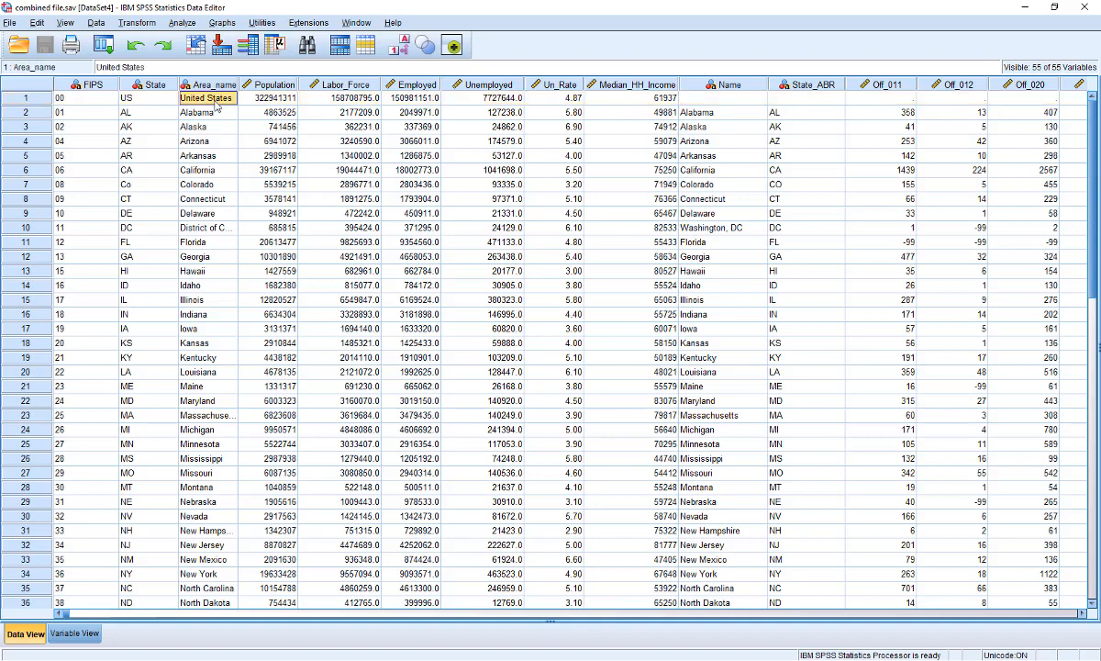
pyautogui.click(684, 111)
pyautogui.click(726, 99)
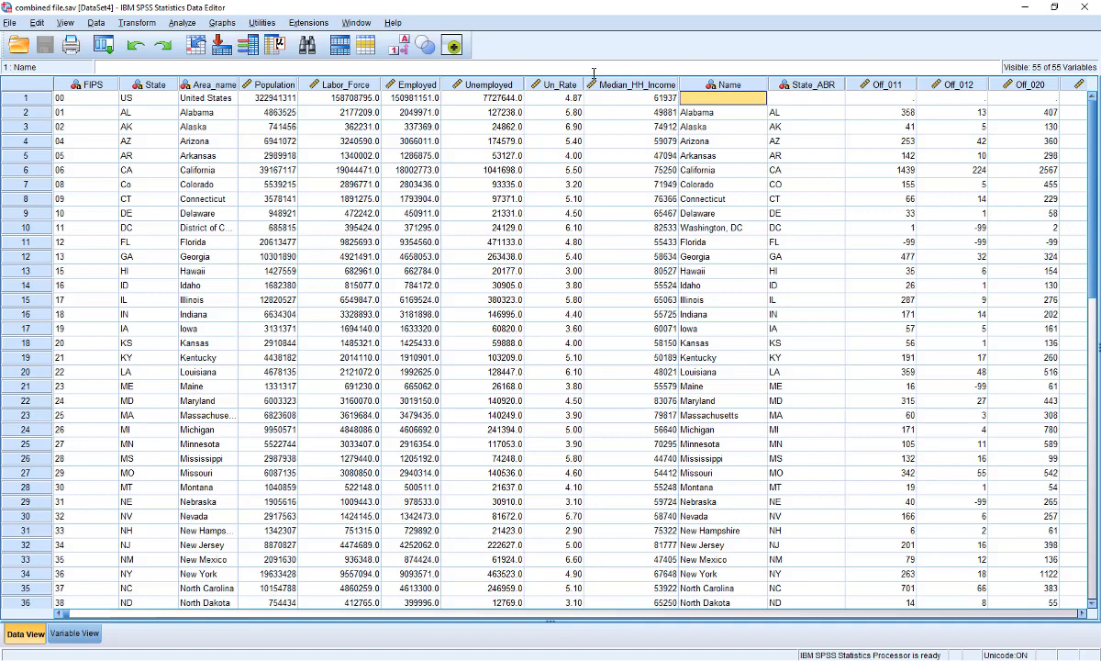
pyautogui.click(16, 102)
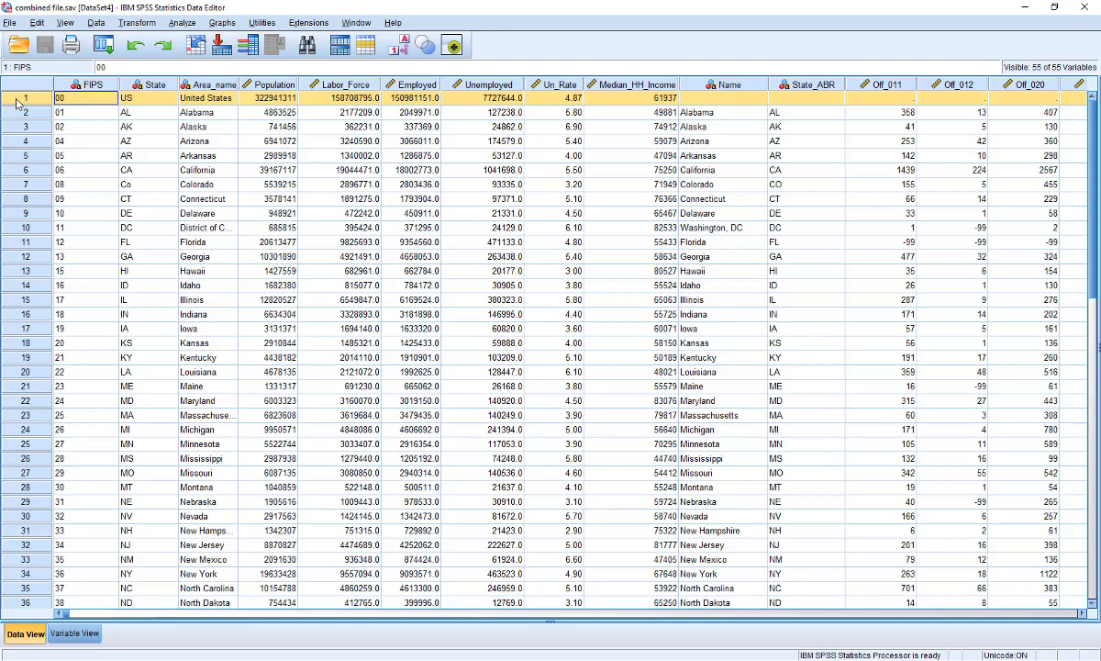
pyautogui.press('Delete')
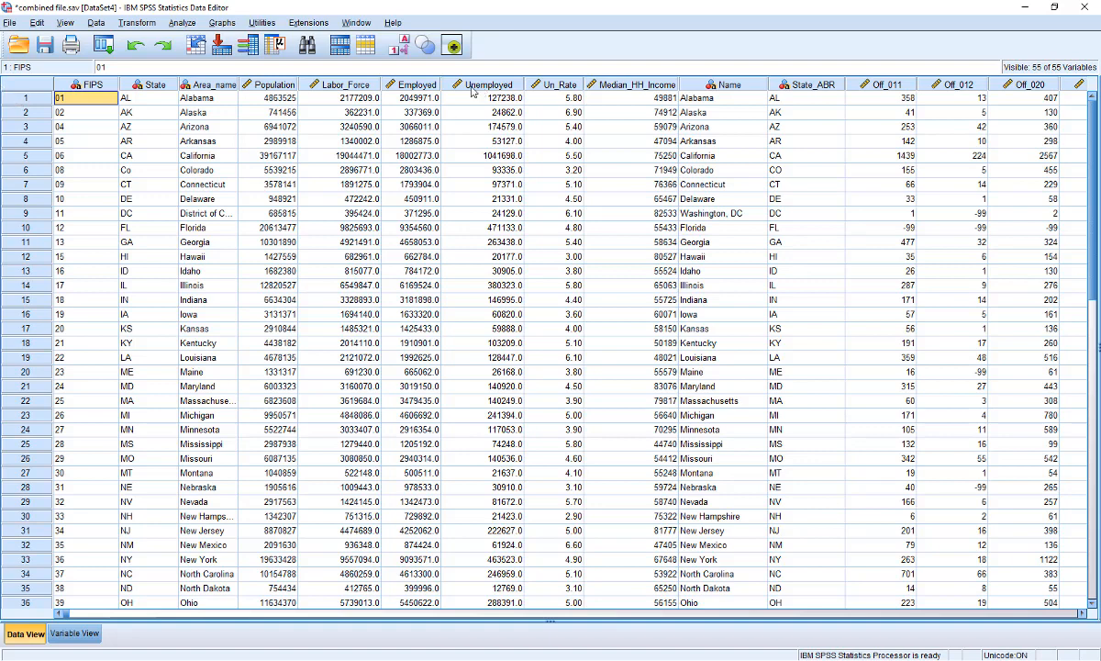
# Switch to the variable definitions and widen the Label column to show the full variable labels
pyautogui.click(256, 85)
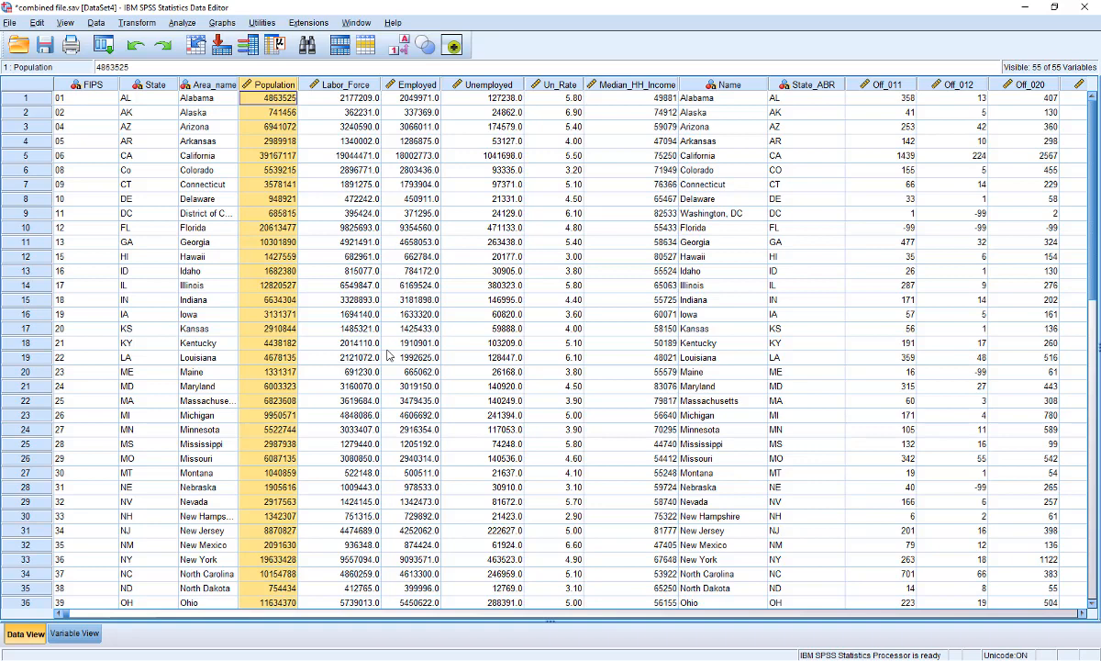
pyautogui.click(1085, 615)
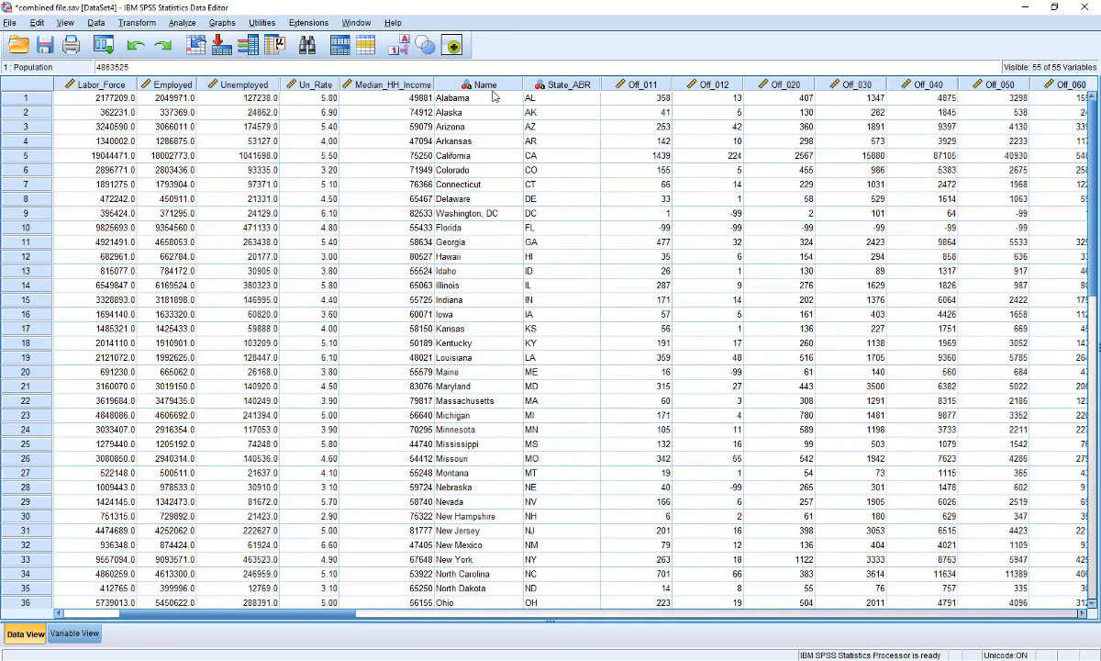
pyautogui.moveTo(632, 89)
pyautogui.click(79, 633)
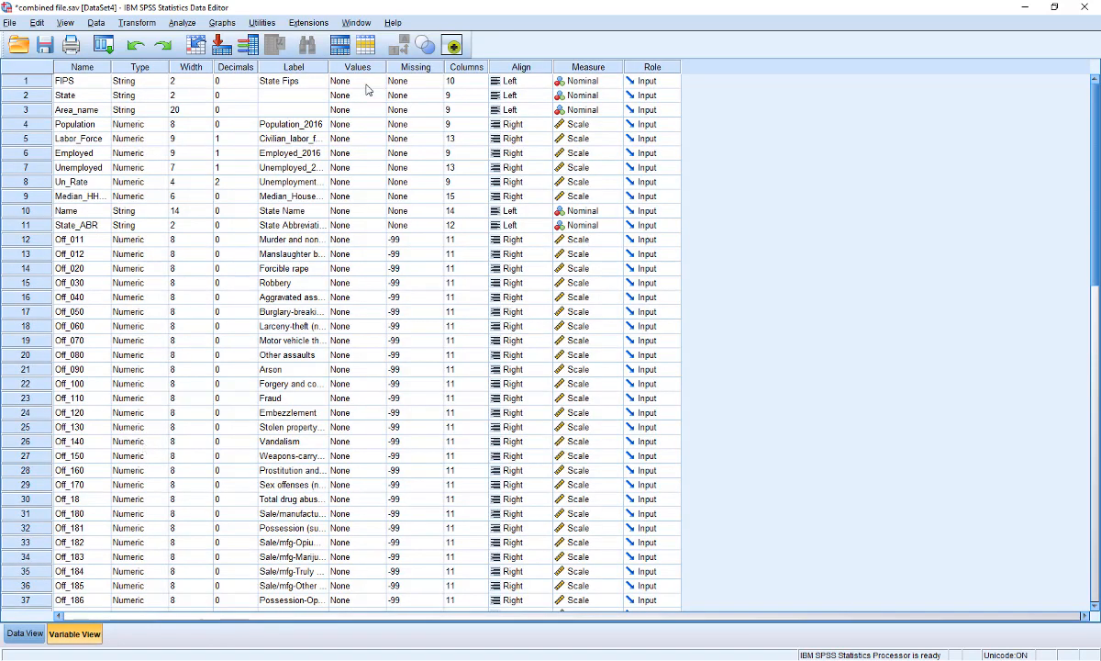
pyautogui.moveTo(328, 69); pyautogui.dragTo(603, 68)
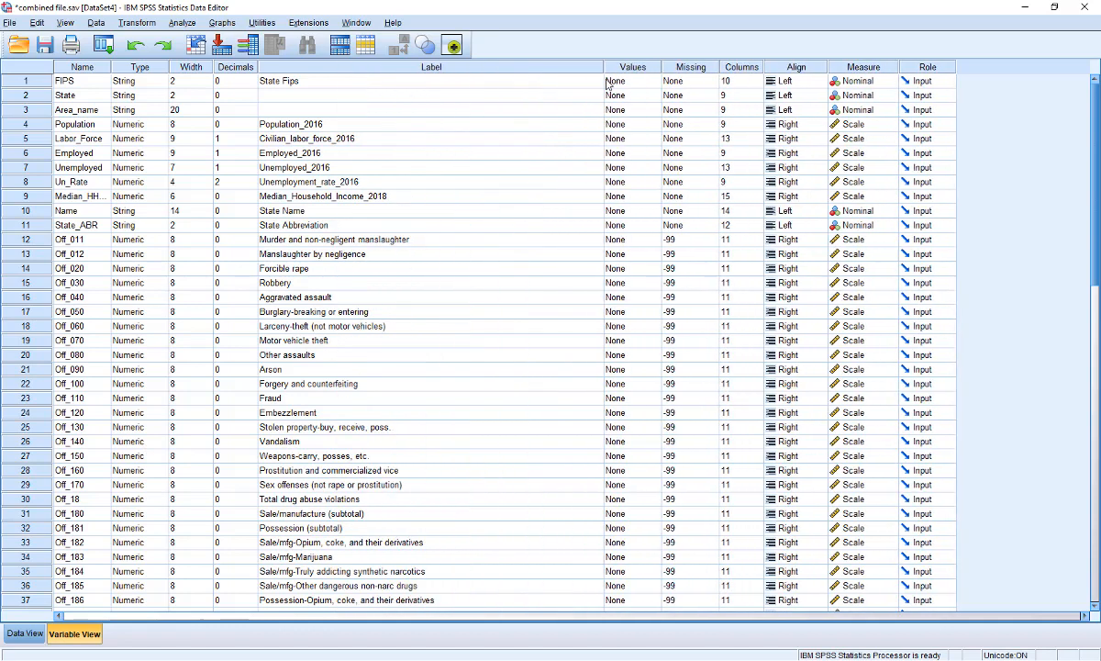
# Locate the Robbery variable Off_030 and open the Frequencies dialog under Descriptive Statistics
pyautogui.click(26, 239)
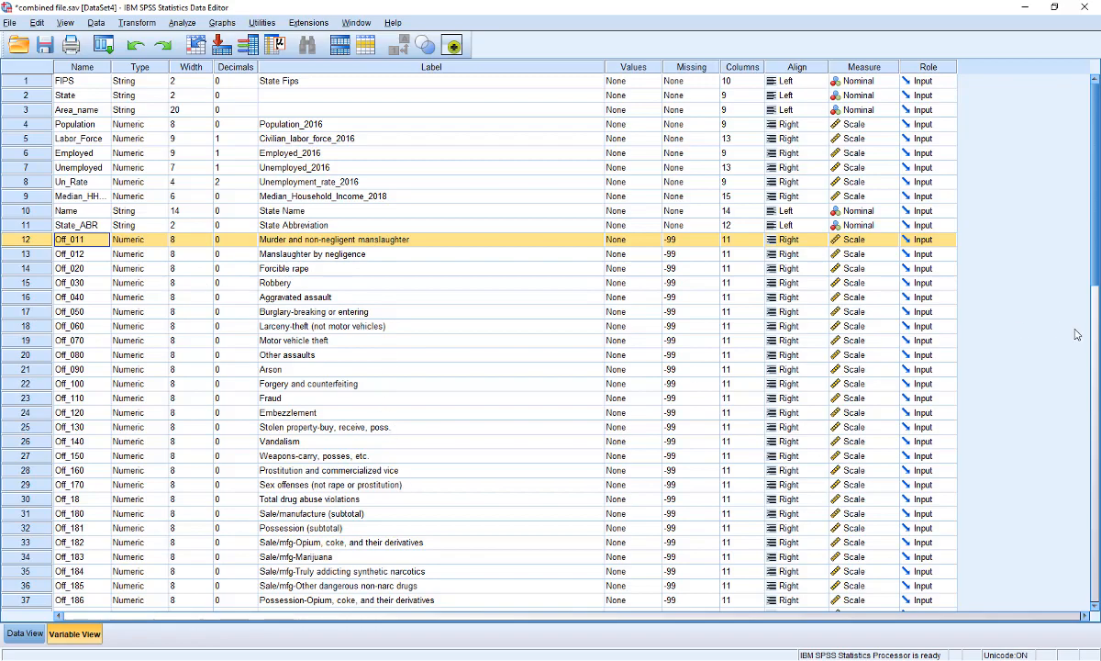
pyautogui.scroll(-1, 1094, 260)
pyautogui.moveTo(1095, 259); pyautogui.dragTo(1092, 303)
pyautogui.scroll(-4, 1026, 156)
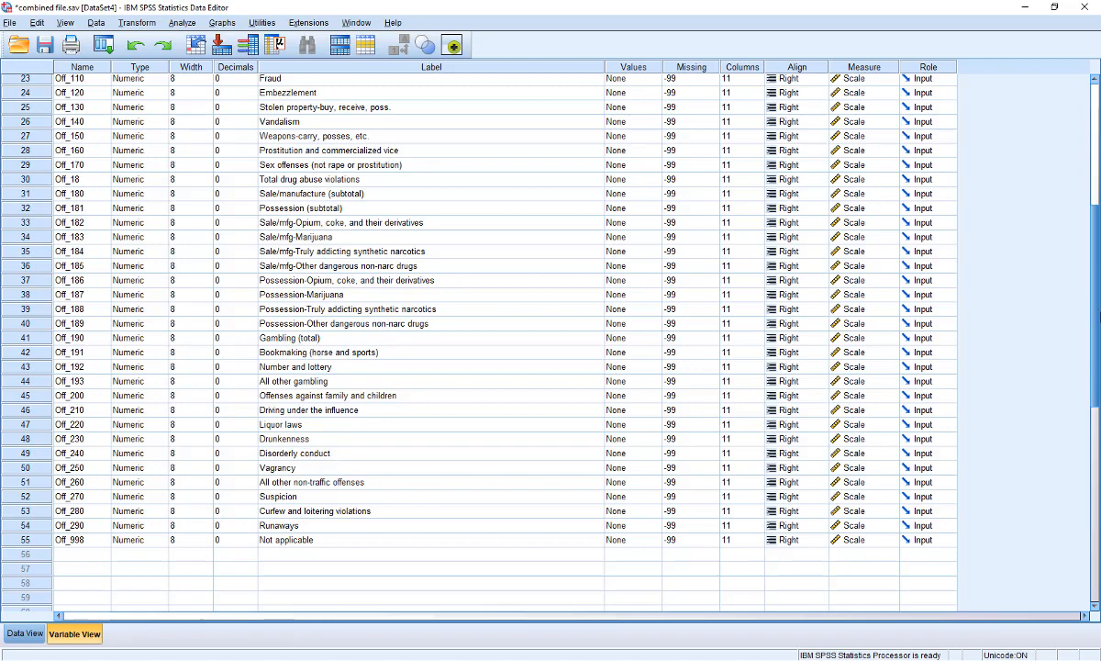
pyautogui.moveTo(1095, 307); pyautogui.dragTo(1098, 233)
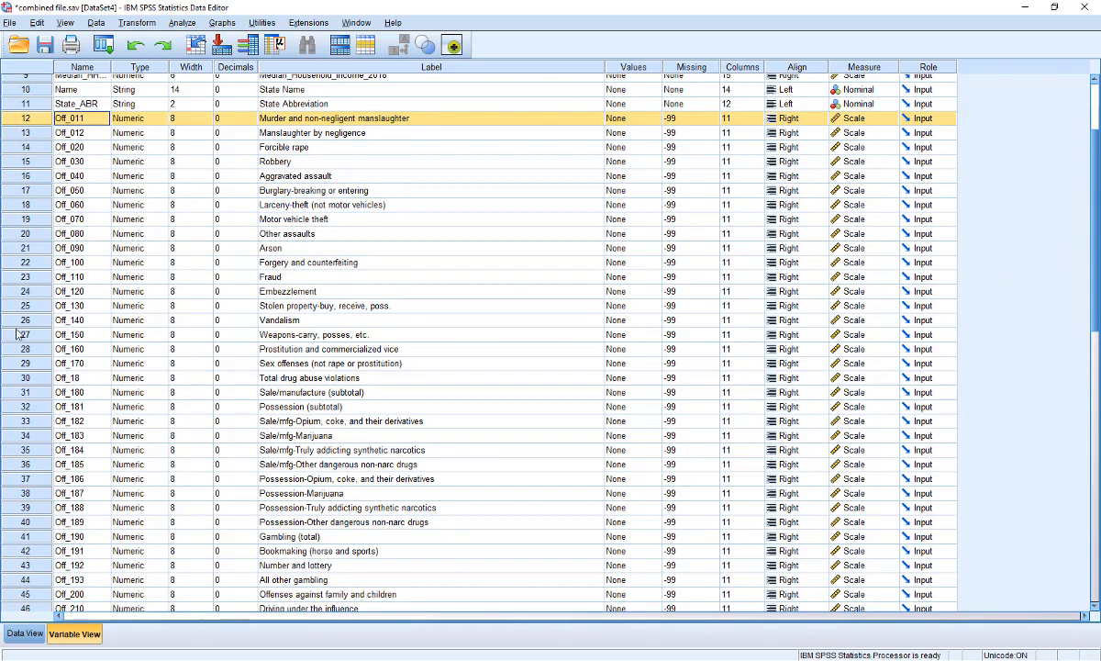
pyautogui.click(26, 162)
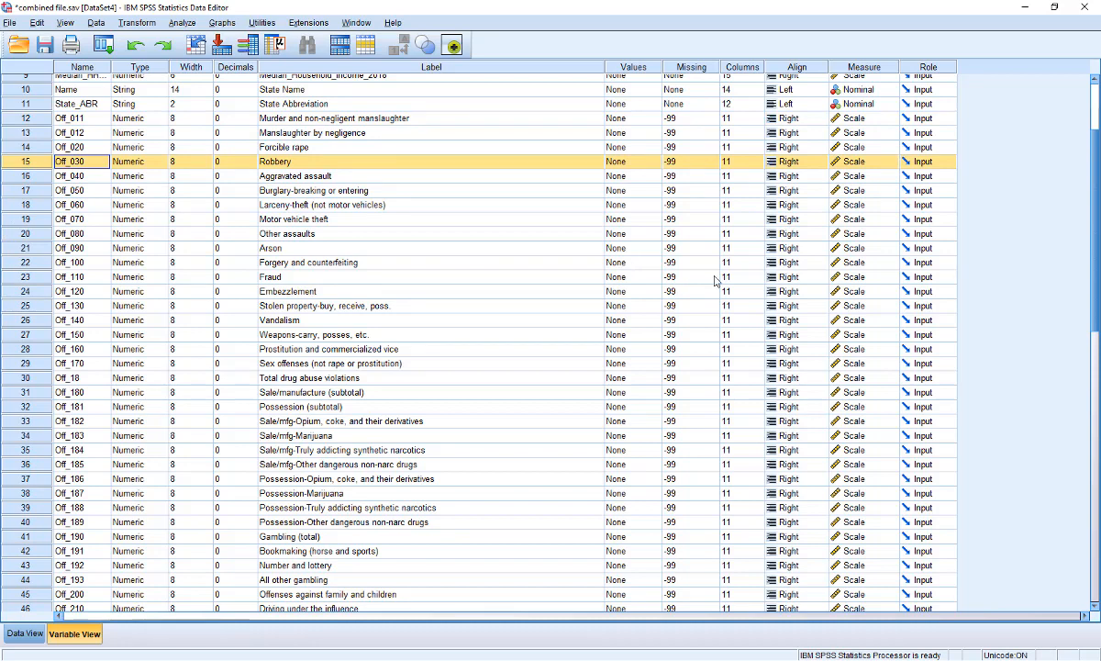
pyautogui.moveTo(220, 57)
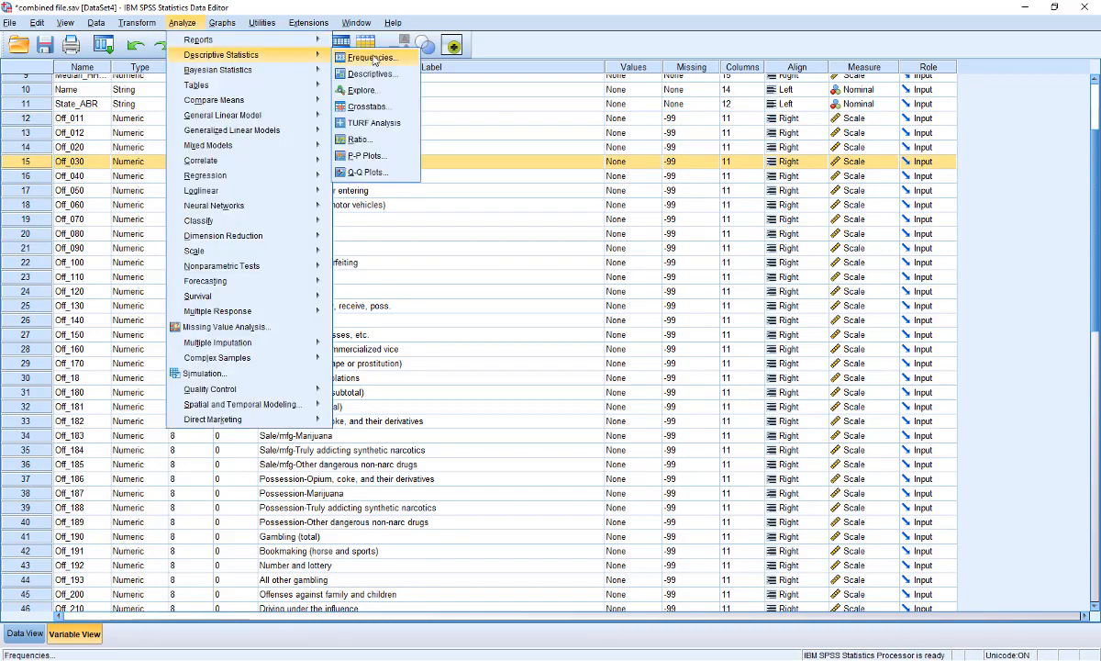
pyautogui.click(355, 57)
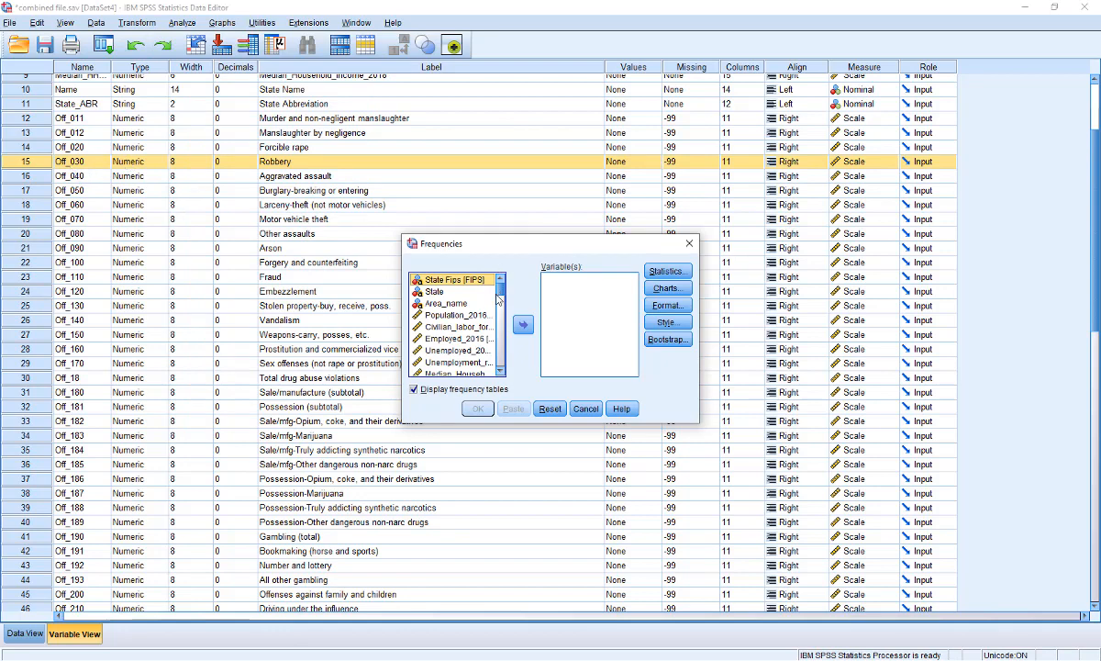
# Widen the Frequencies source variable list to read full labels and select Robbery
pyautogui.click(500, 373)
pyautogui.click(500, 372)
pyautogui.click(500, 374)
pyautogui.click(500, 374)
pyautogui.click(500, 373)
pyautogui.click(500, 373)
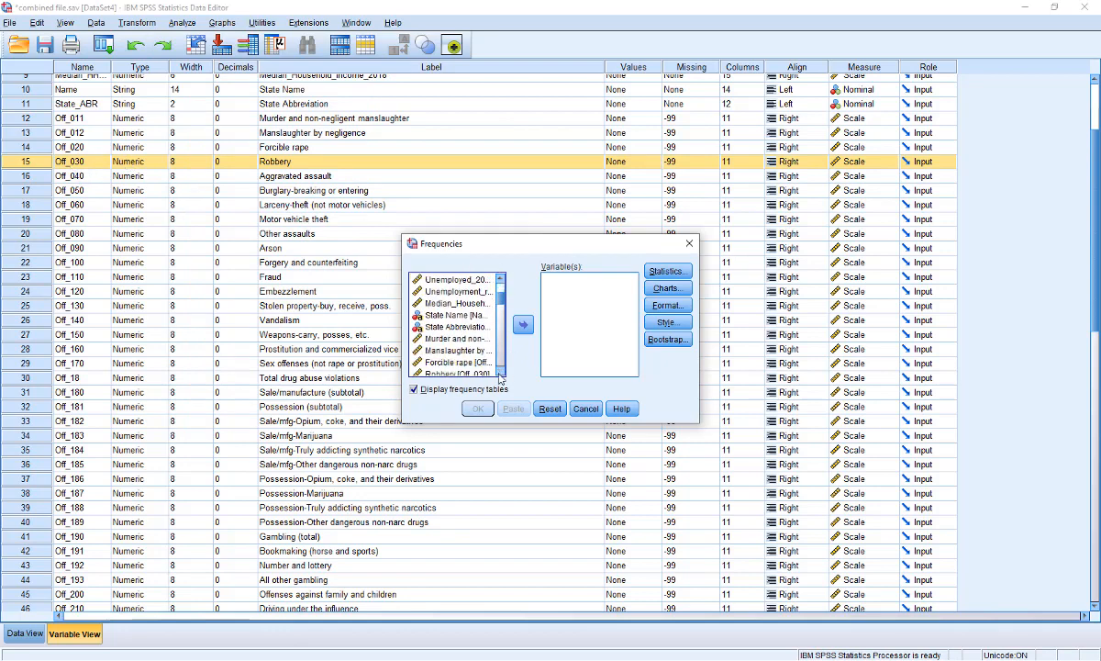
pyautogui.click(500, 373)
pyautogui.click(500, 374)
pyautogui.click(500, 373)
pyautogui.click(500, 374)
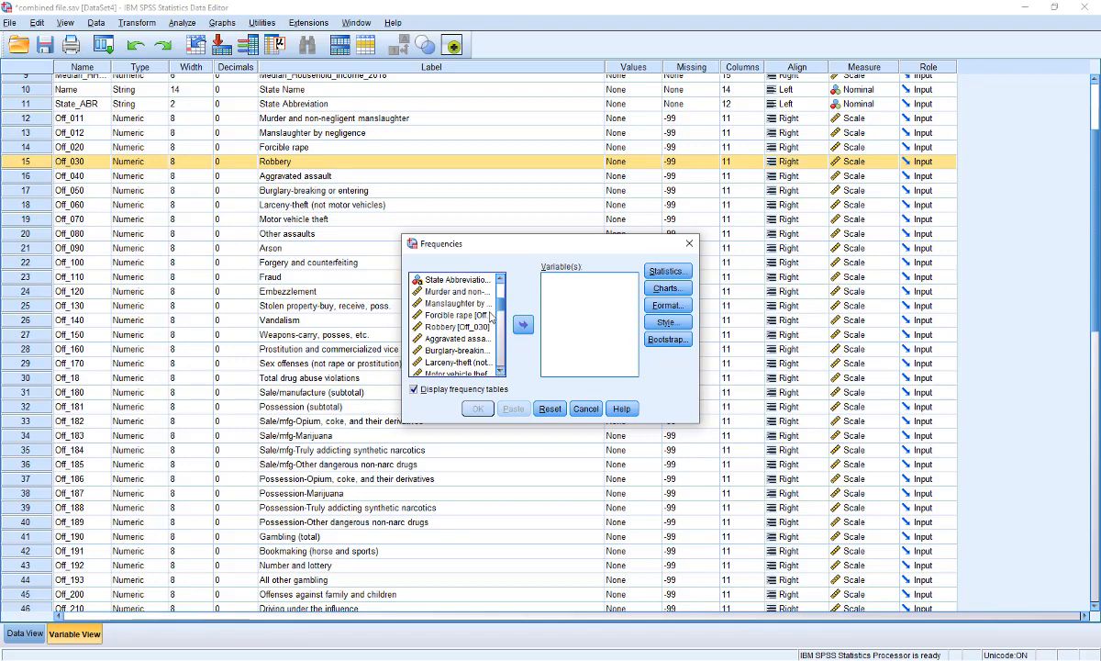
pyautogui.moveTo(397, 328); pyautogui.dragTo(160, 328)
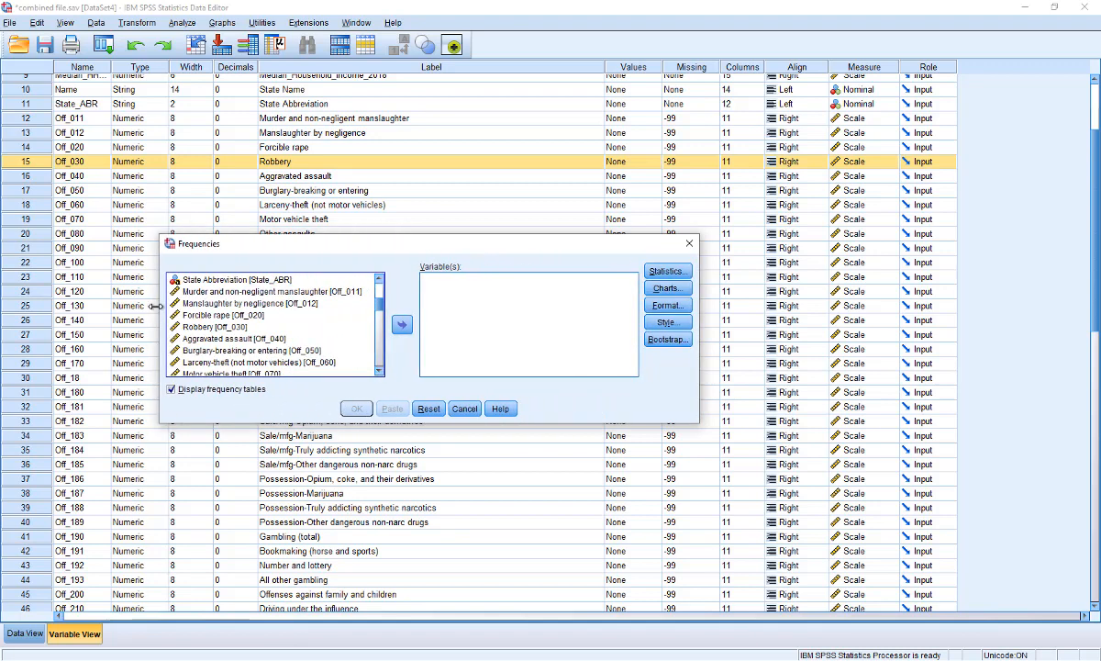
pyautogui.click(204, 326)
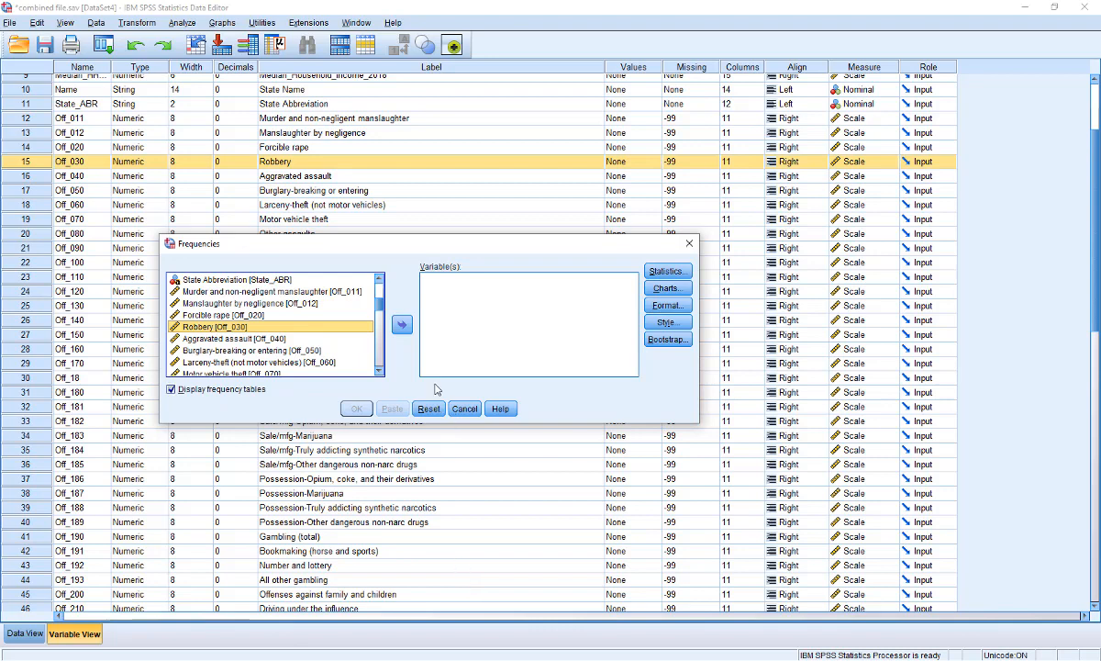
# Show variable names in the source list and move Off_030 into the Variable(s) box
pyautogui.rightClick(248, 306)
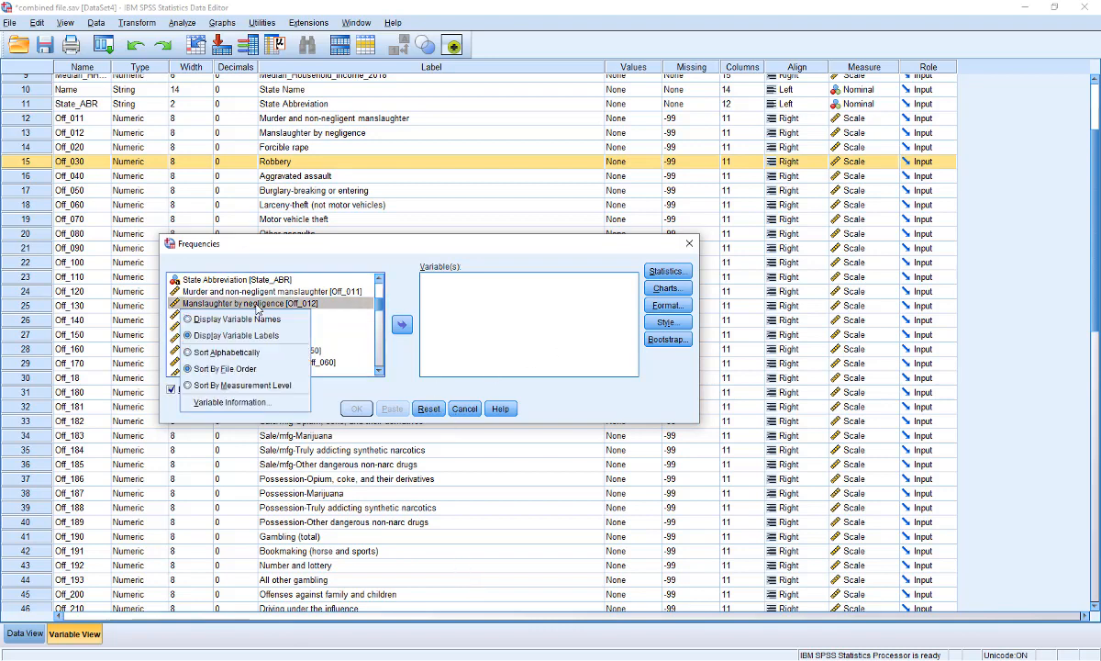
pyautogui.click(237, 318)
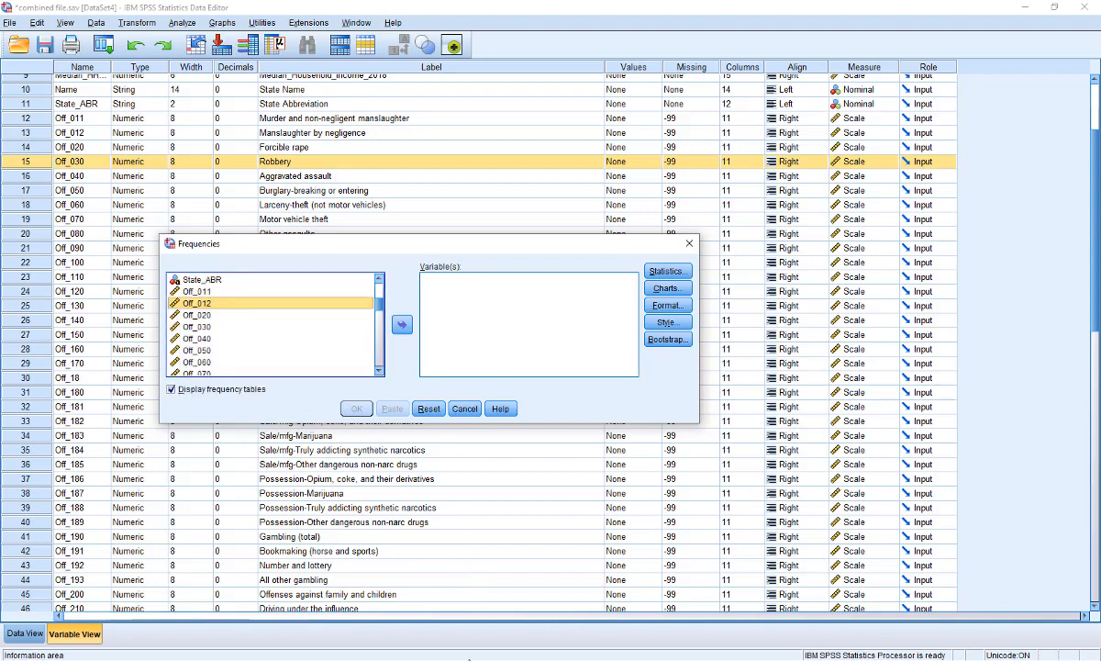
pyautogui.click(207, 328)
pyautogui.click(401, 324)
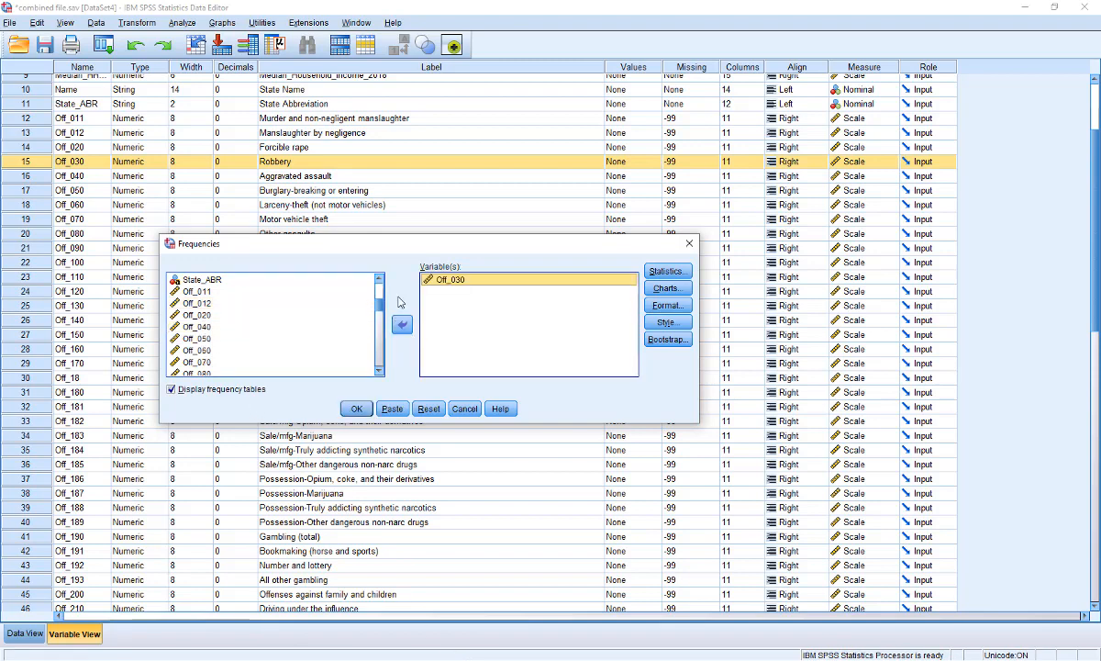
# Request mean, median, mode, minimum, maximum and standard deviation statistics for the analysis
pyautogui.click(667, 271)
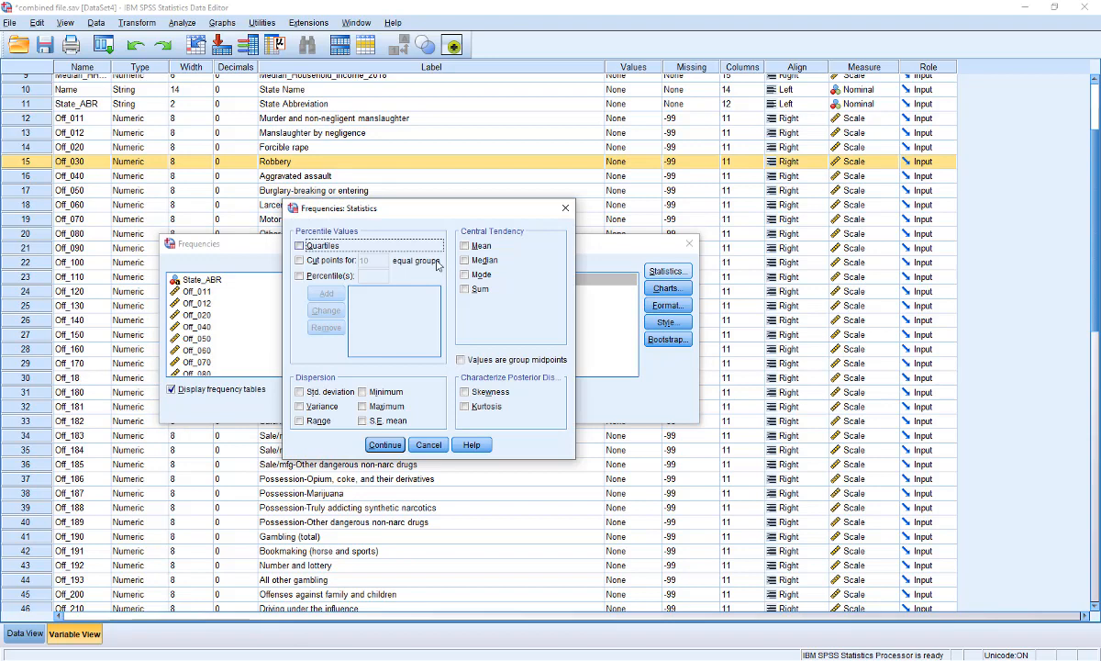
pyautogui.click(464, 246)
pyautogui.click(464, 260)
pyautogui.click(464, 274)
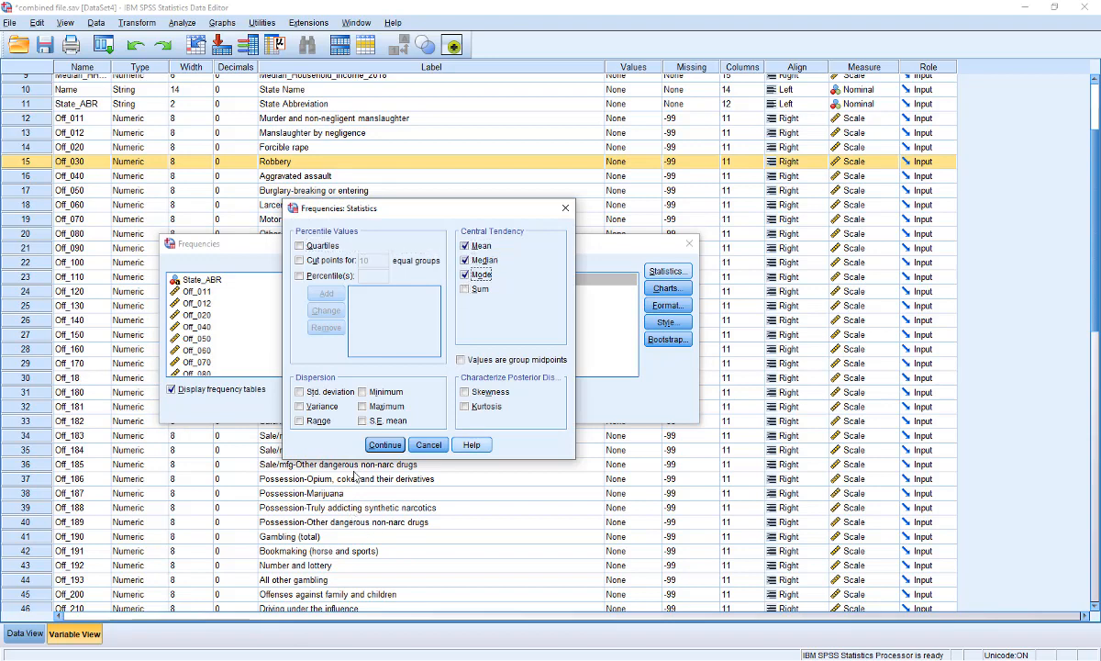
pyautogui.click(376, 392)
pyautogui.click(377, 405)
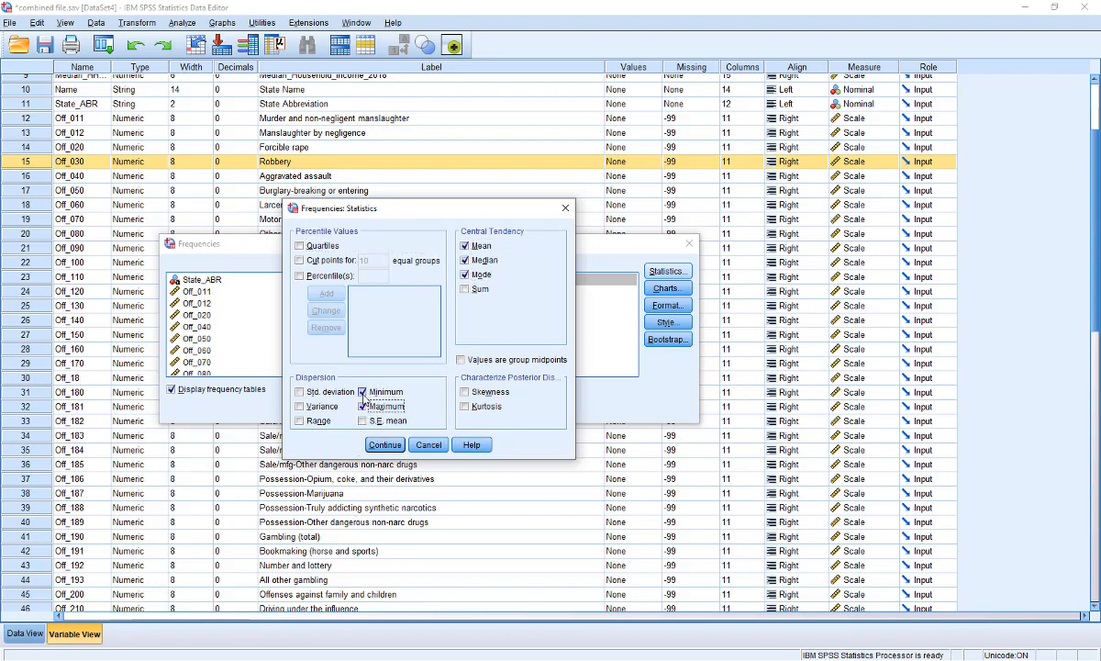
pyautogui.click(317, 392)
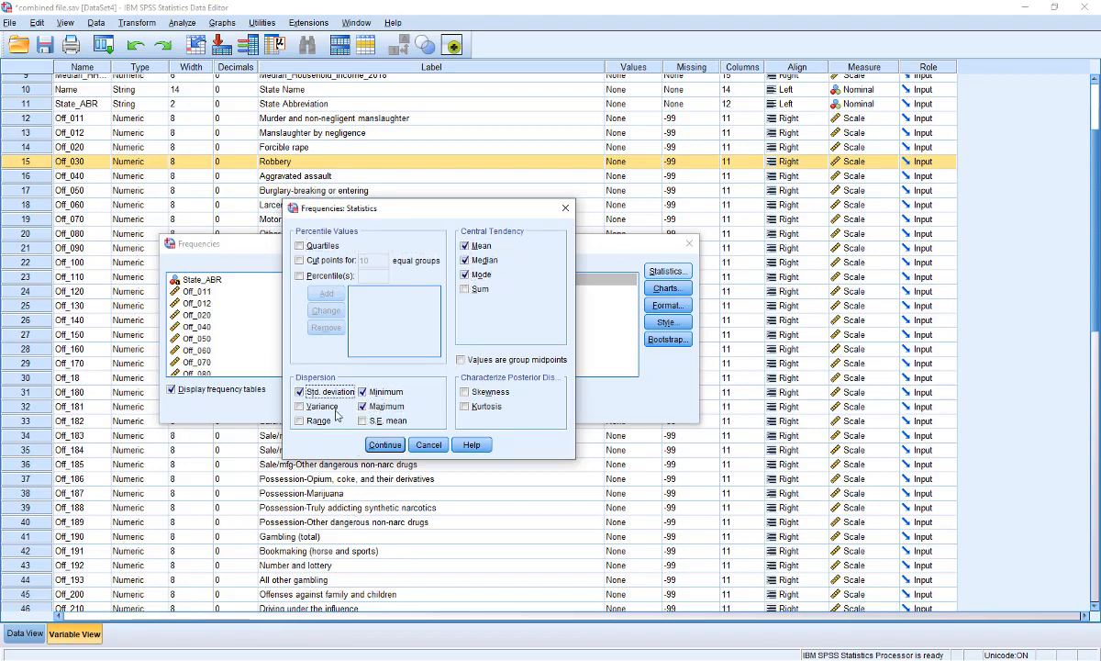
pyautogui.click(385, 445)
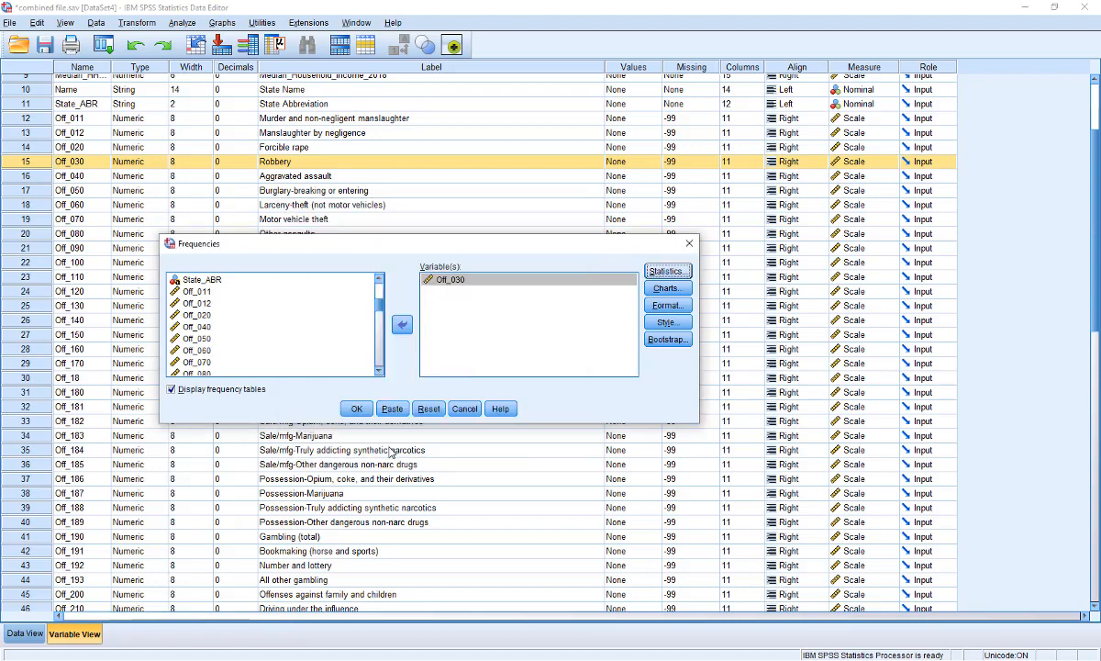
# Run Frequencies for Off_030 without frequency tables and activate the resulting Statistics table for editing
pyautogui.click(218, 393)
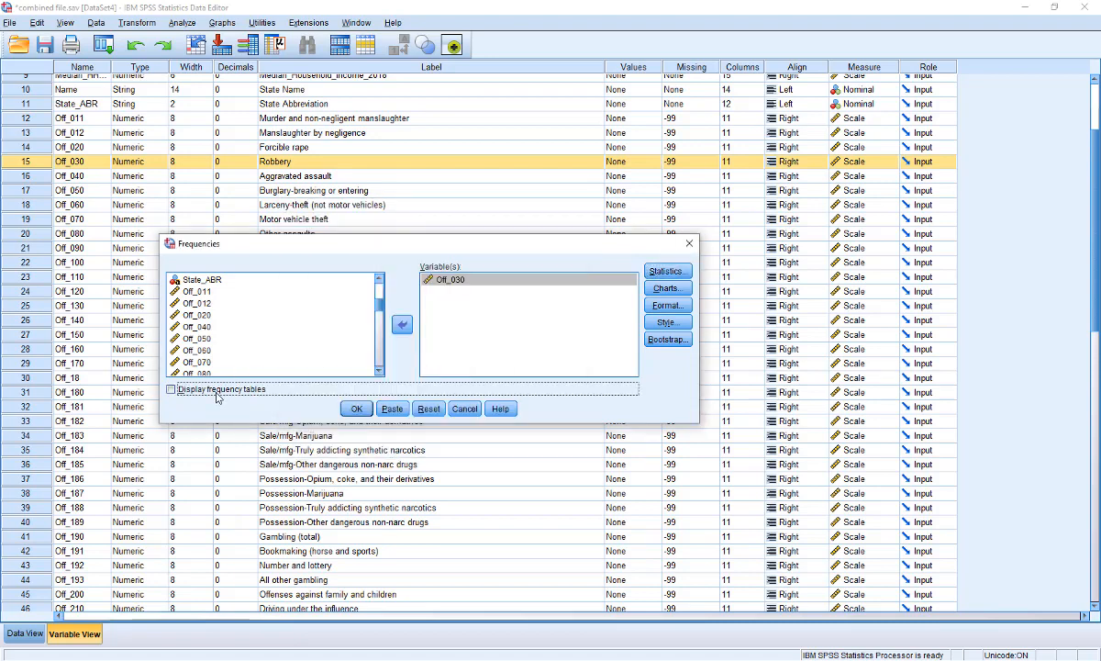
pyautogui.click(357, 409)
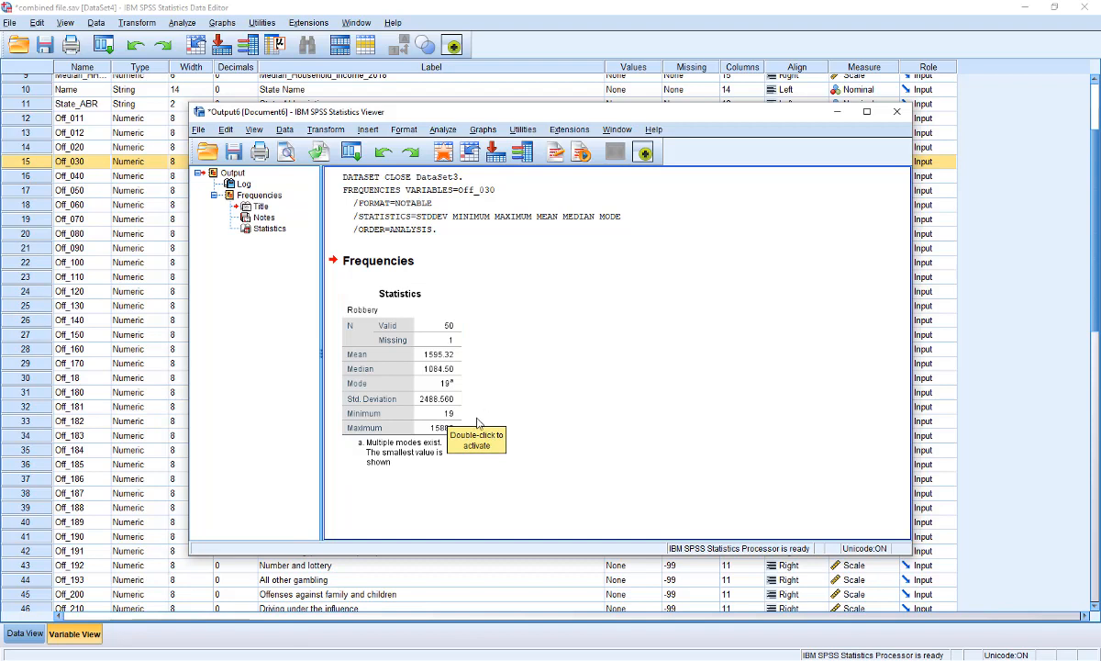
pyautogui.doubleClick(424, 438)
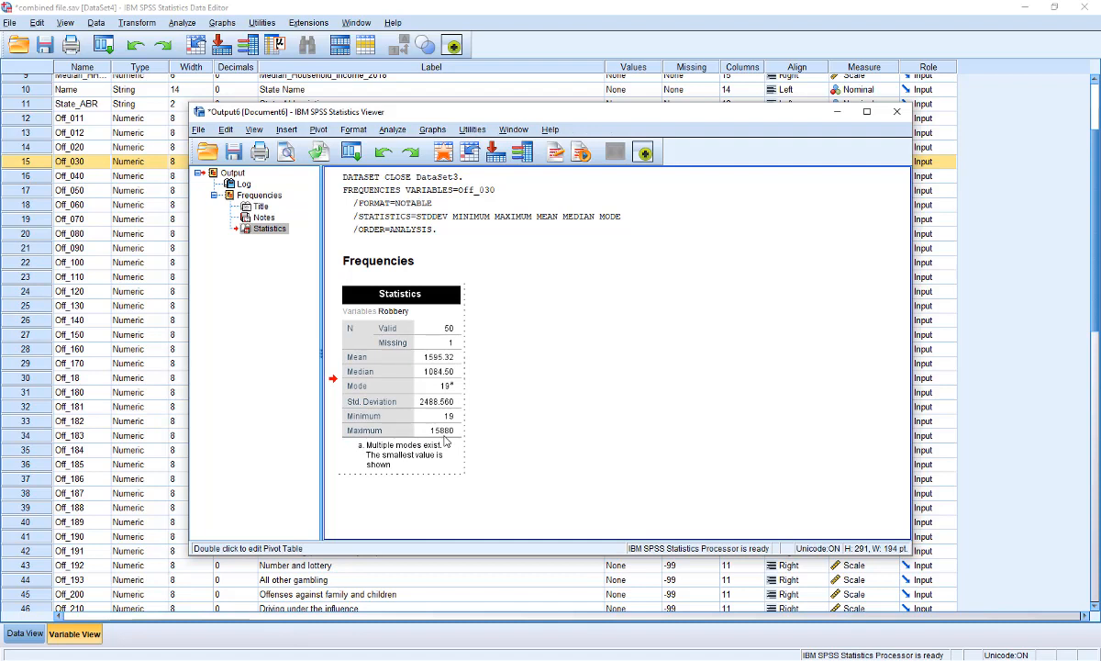
# Close the output viewer and return to the data editor
pyautogui.click(518, 387)
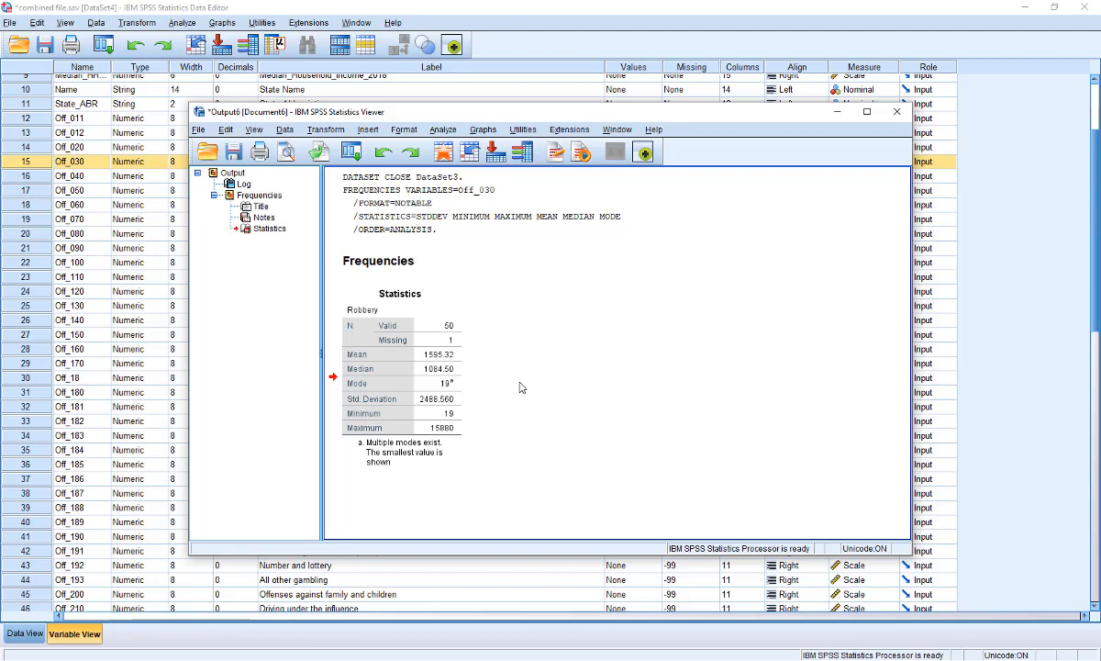
pyautogui.click(898, 113)
pyautogui.click(570, 351)
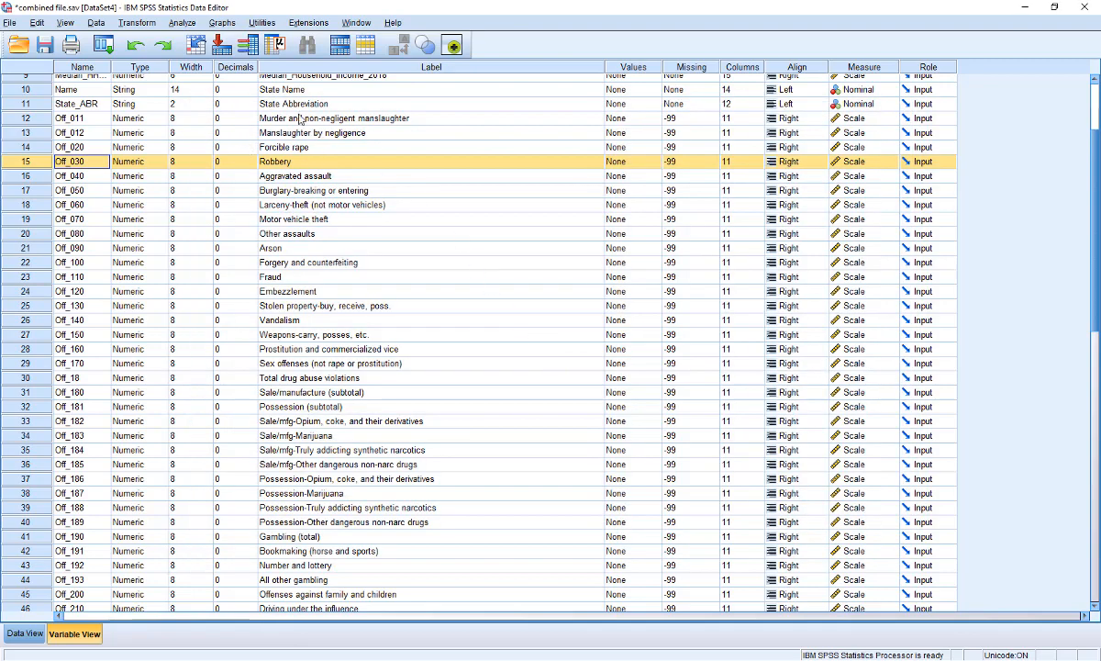
# Start Compute Variable and name the target variable robbery_rate
pyautogui.click(95, 22)
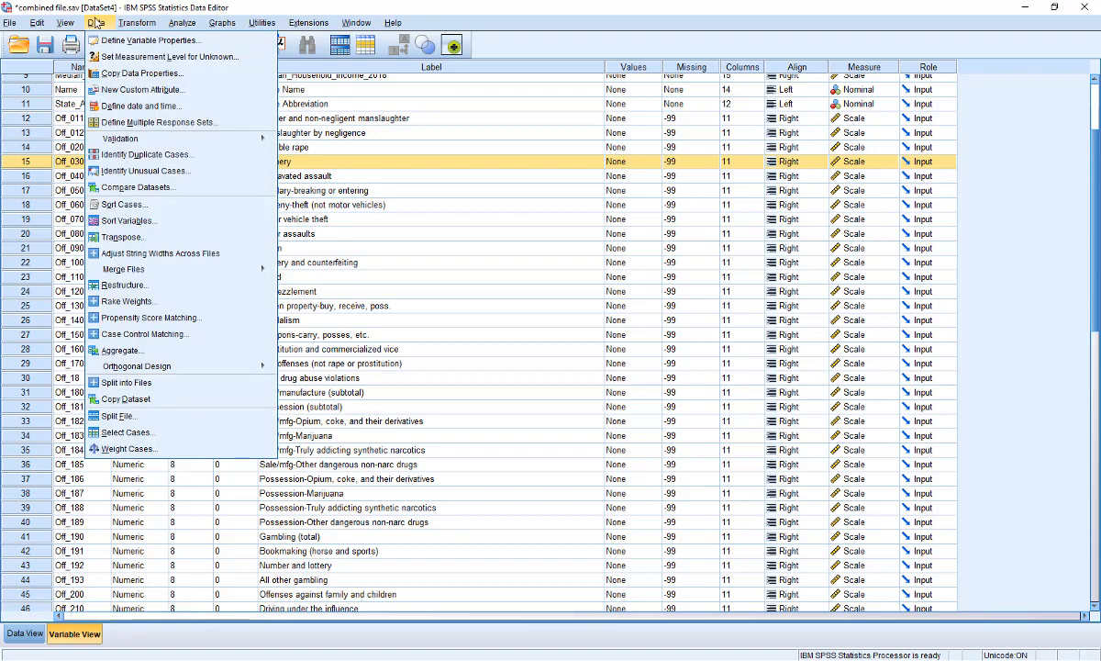
pyautogui.moveTo(132, 25)
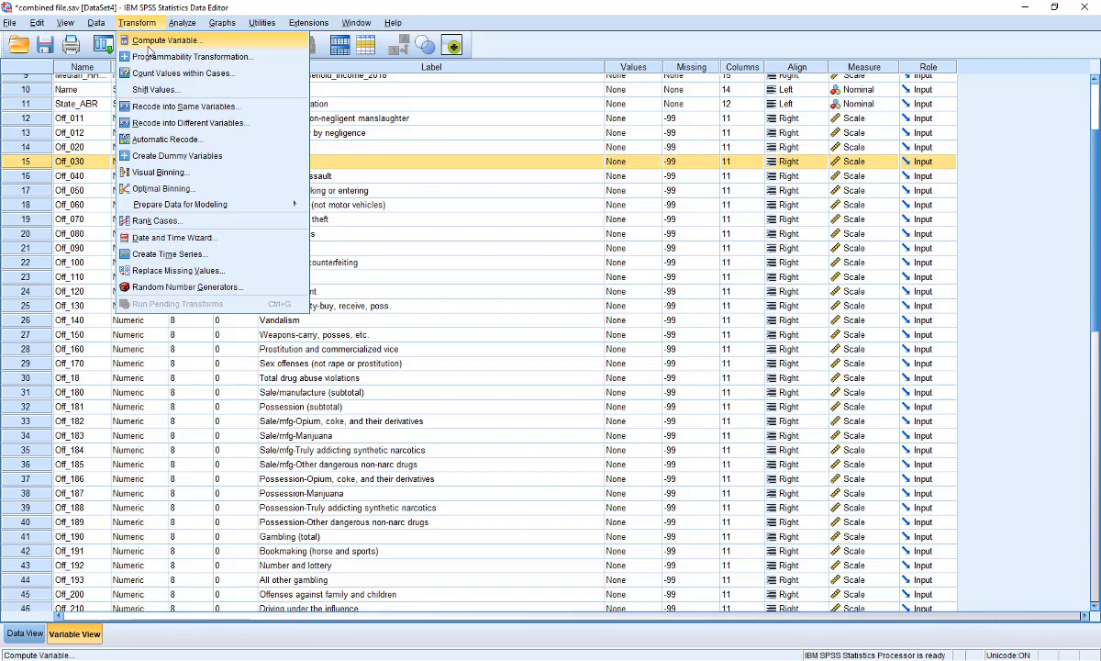
pyautogui.click(158, 42)
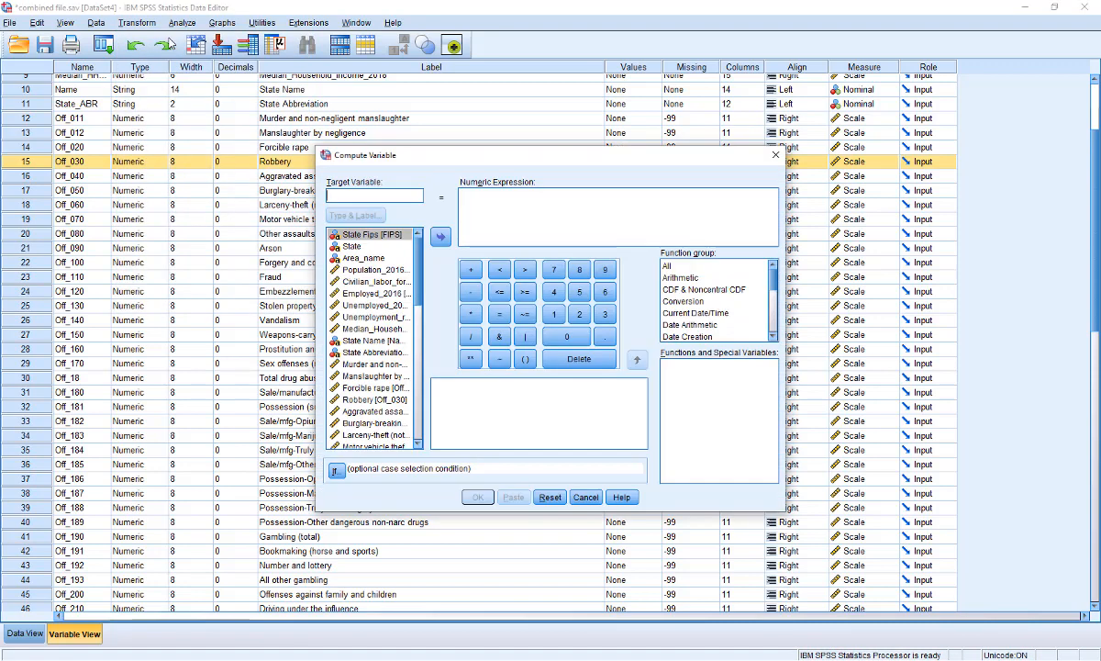
pyautogui.write('robber')
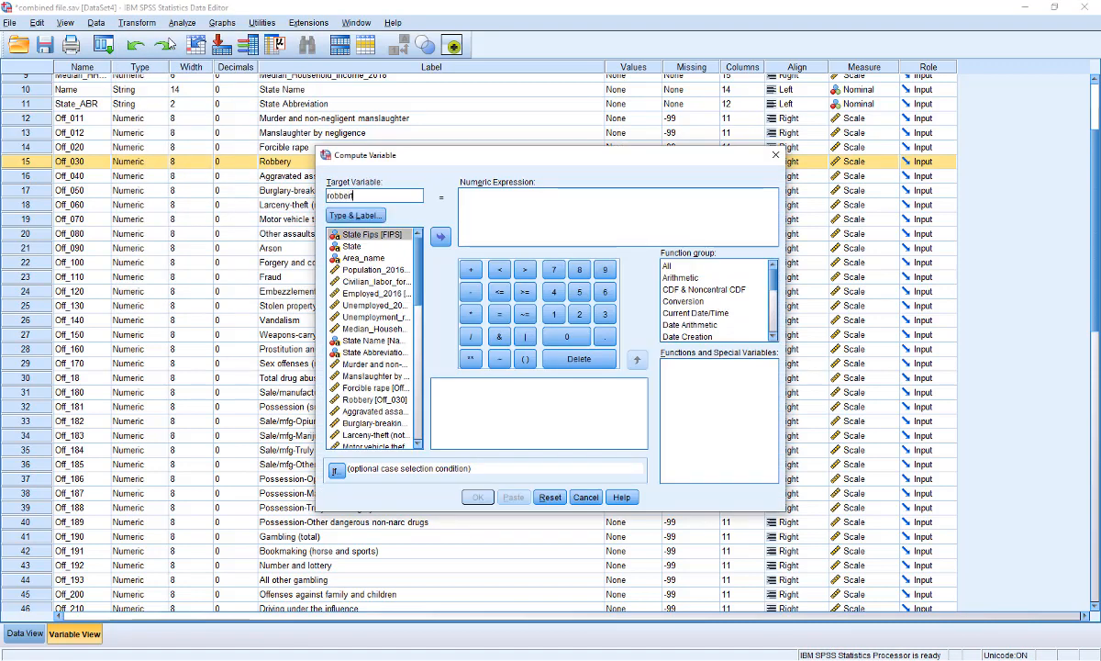
pyautogui.write('y_rate')
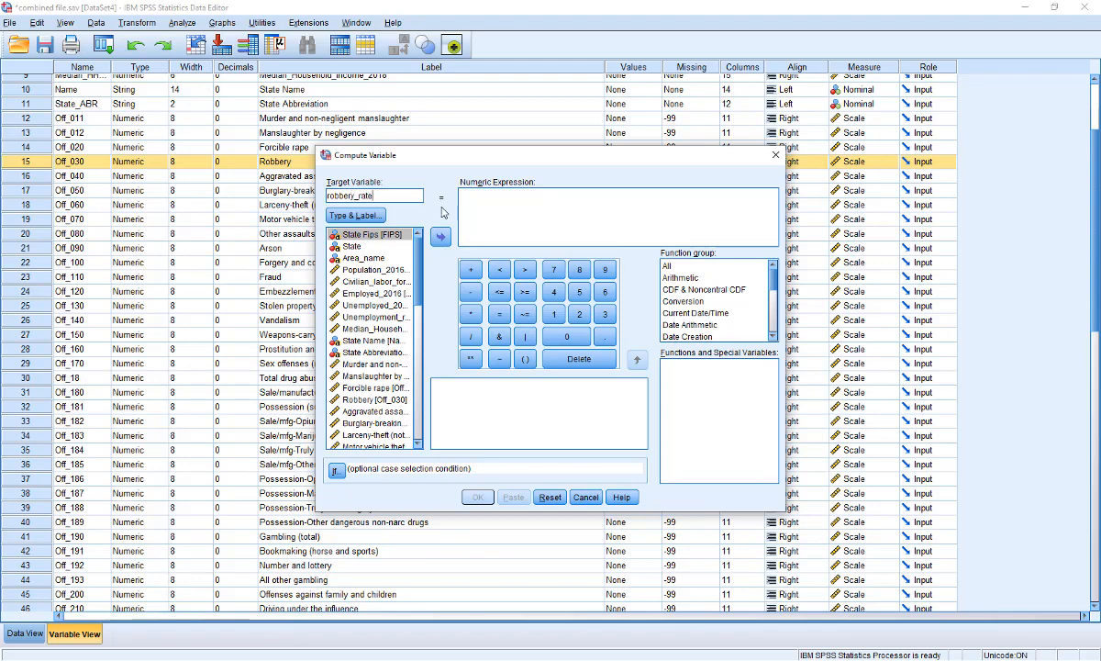
# Try the expression Off_030 / Population, then clear the numeric expression
pyautogui.click(479, 217)
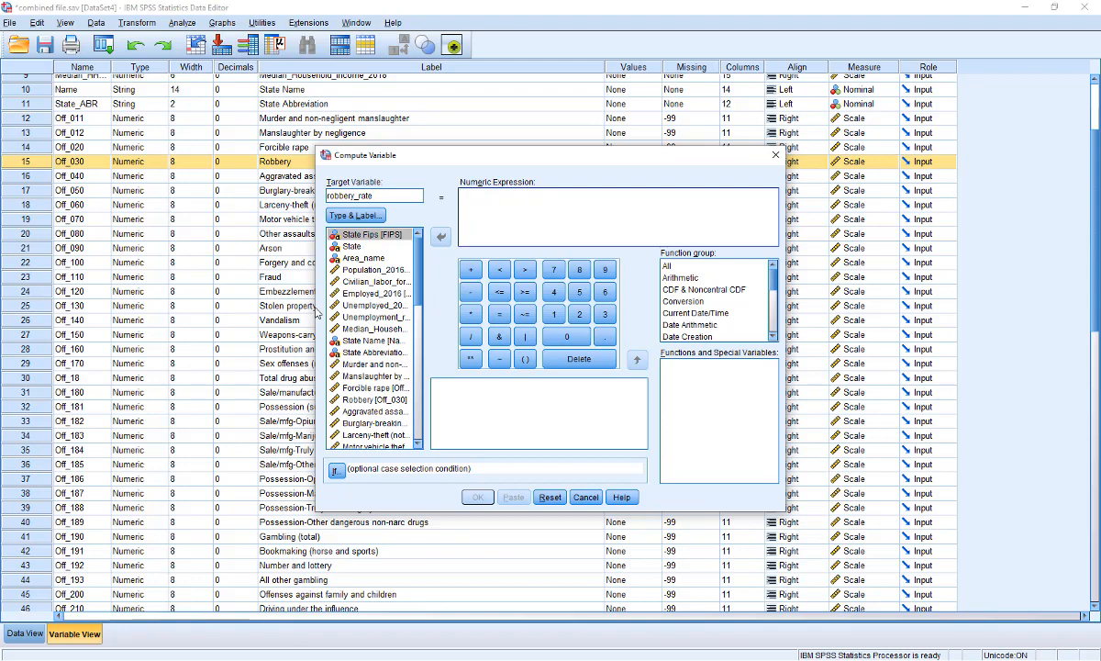
pyautogui.moveTo(312, 306); pyautogui.dragTo(89, 320)
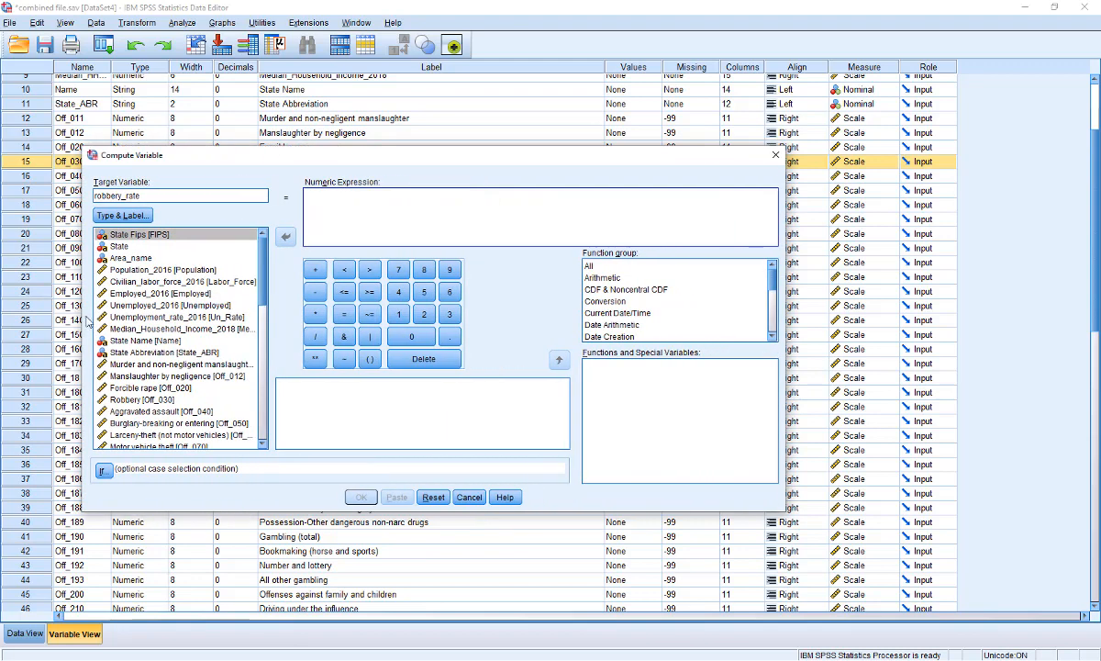
pyautogui.doubleClick(142, 399)
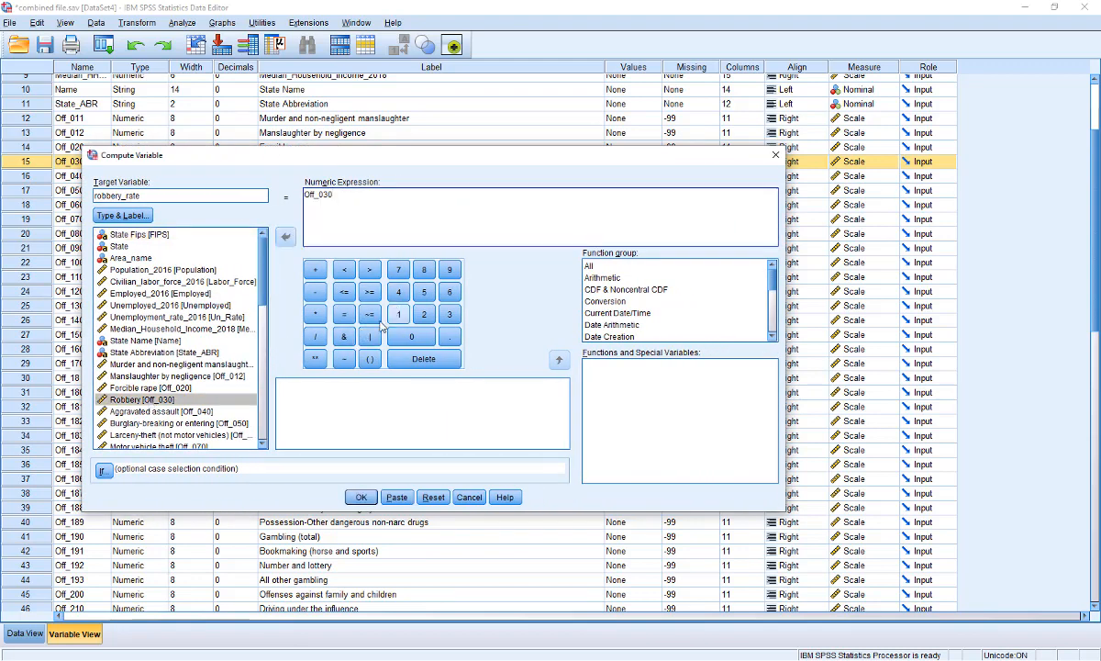
pyautogui.click(318, 338)
pyautogui.doubleClick(187, 269)
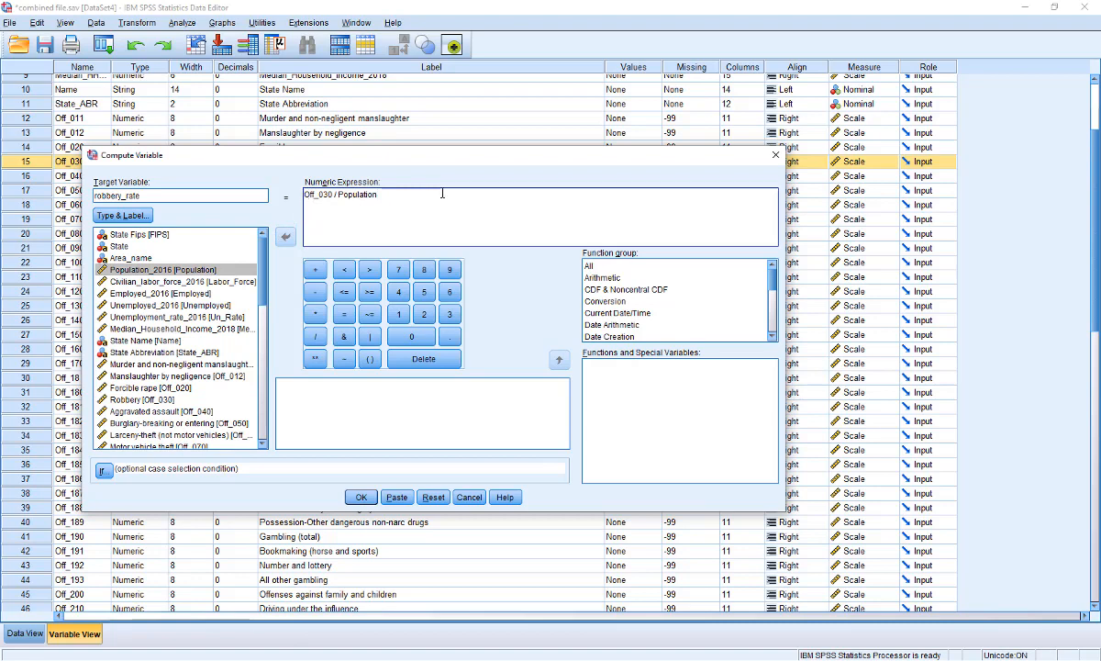
pyautogui.write('(')
pyautogui.moveTo(423, 194); pyautogui.dragTo(303, 195)
pyautogui.press('BackSpace')
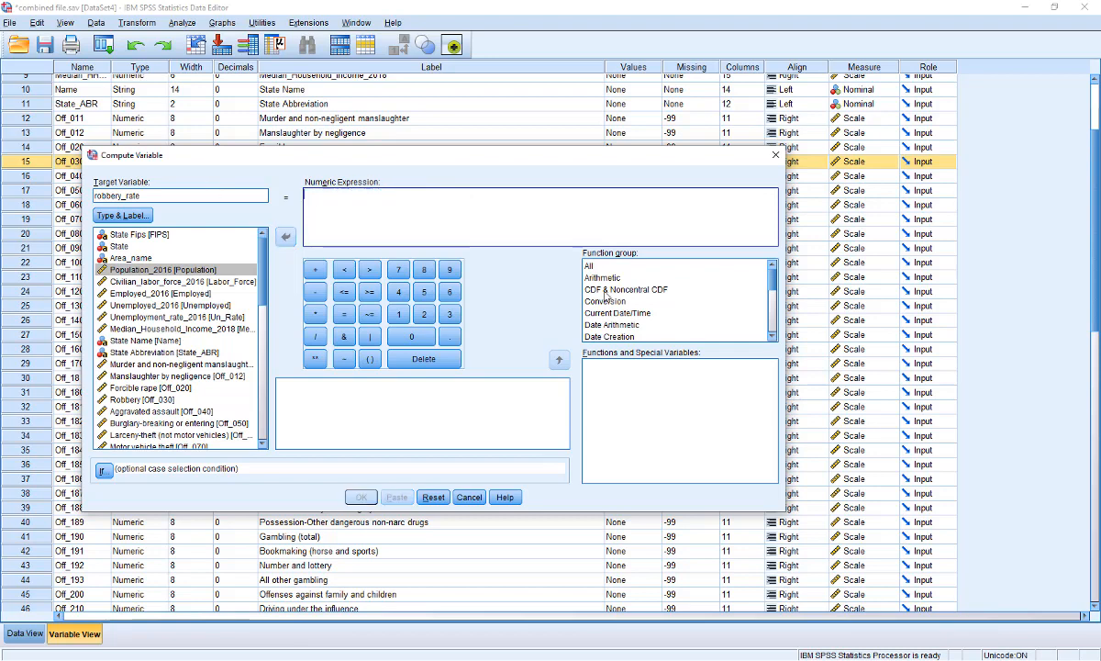
# Set the numeric expression to (Off_030 / Population)*100000 and run the computation
pyautogui.click(371, 359)
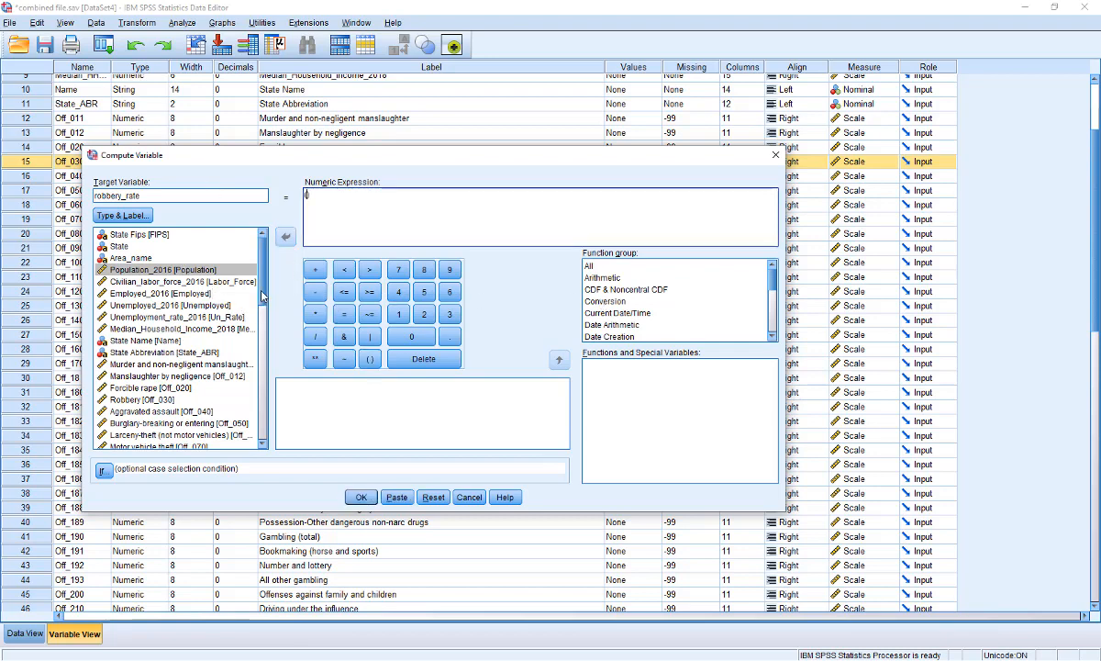
pyautogui.moveTo(260, 292); pyautogui.dragTo(261, 304)
pyautogui.click(161, 355)
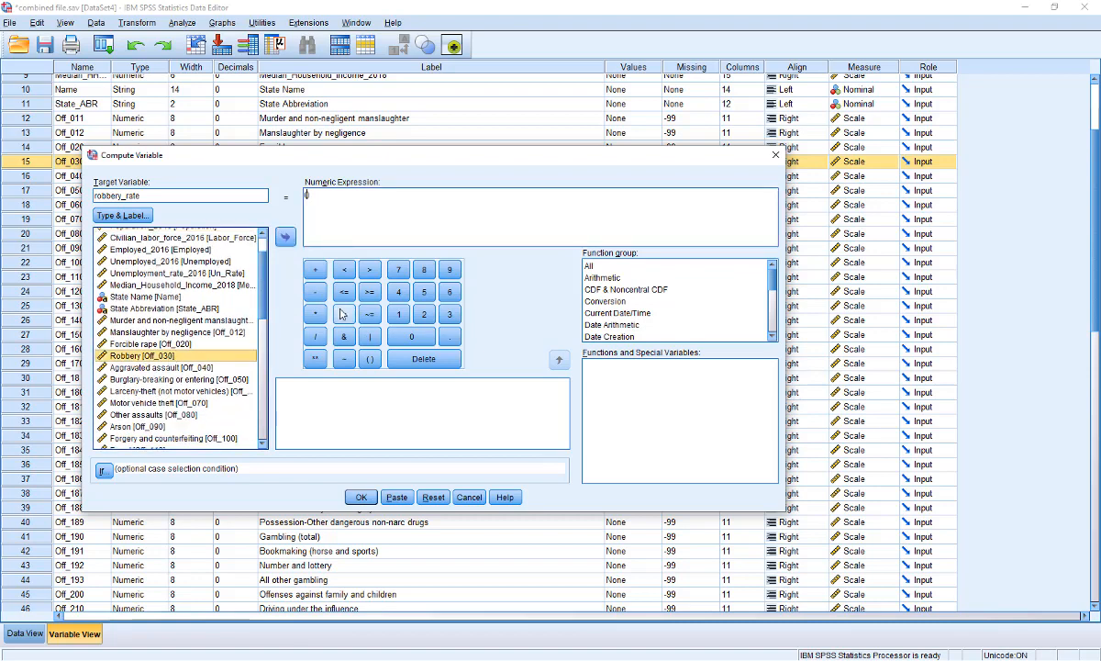
pyautogui.doubleClick(215, 356)
pyautogui.click(315, 336)
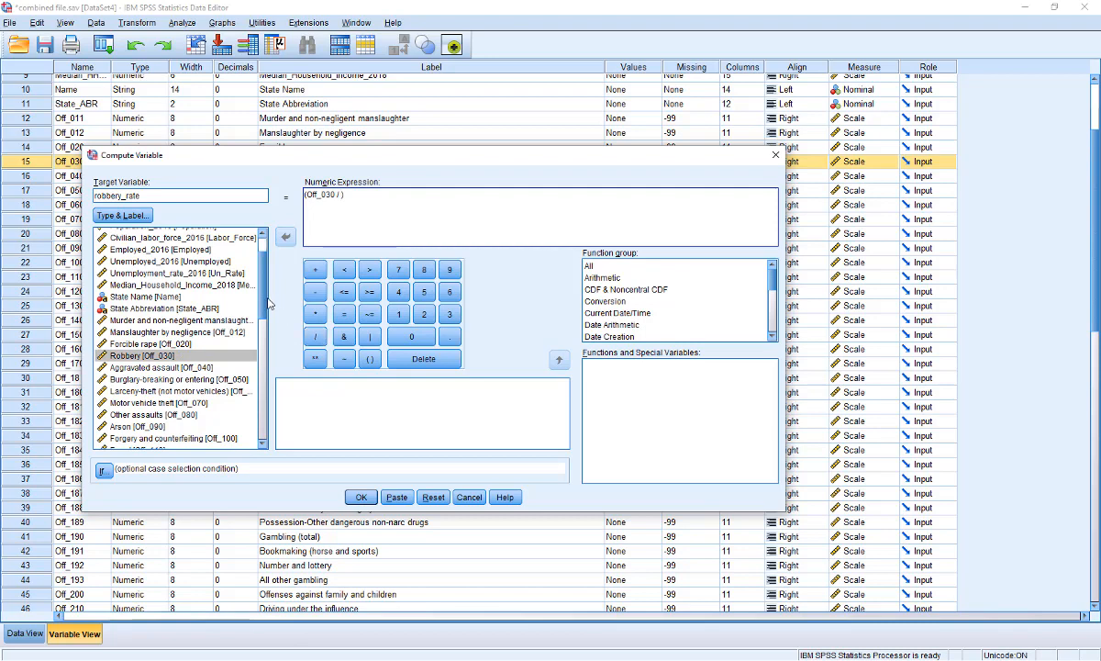
pyautogui.scroll(2, 266, 293)
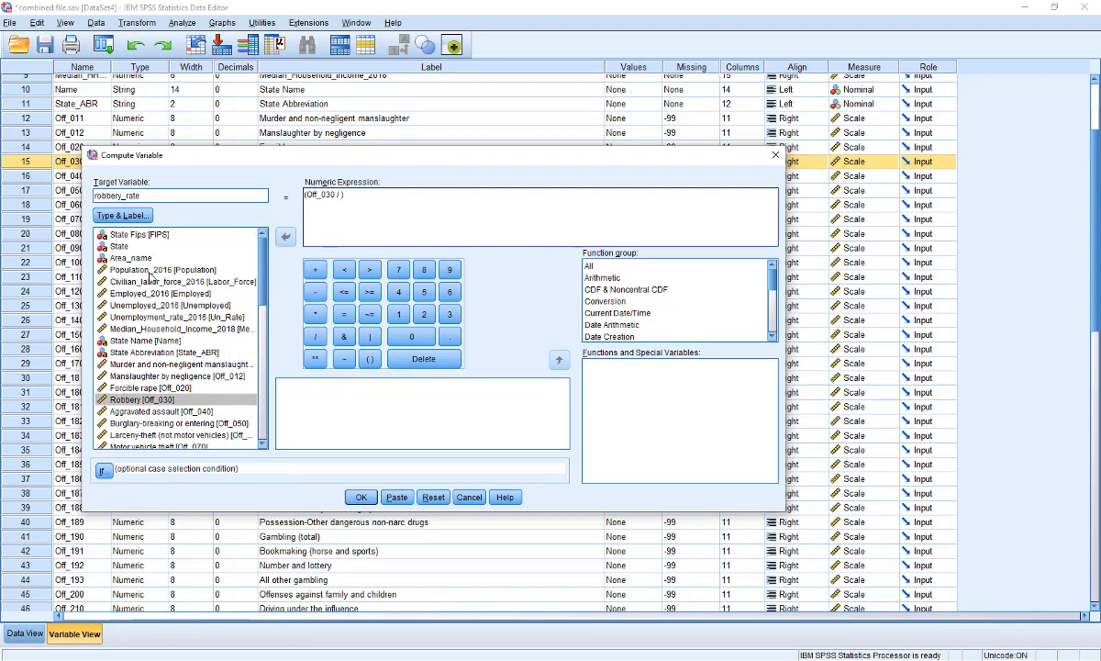
pyautogui.click(150, 271)
pyautogui.doubleClick(149, 270)
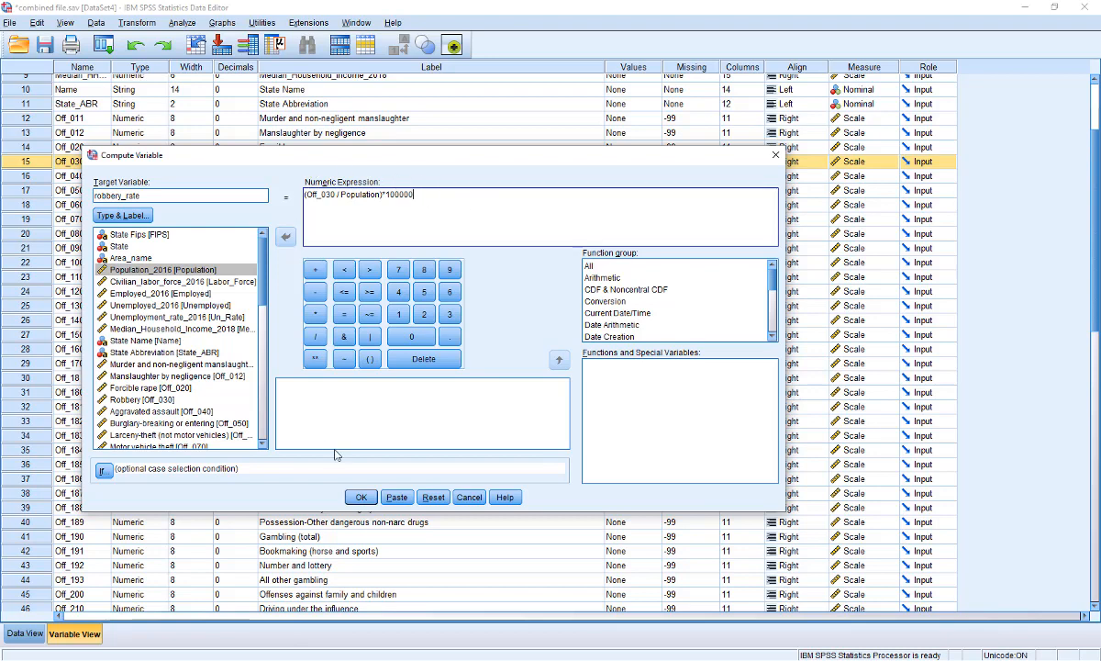
pyautogui.click(361, 498)
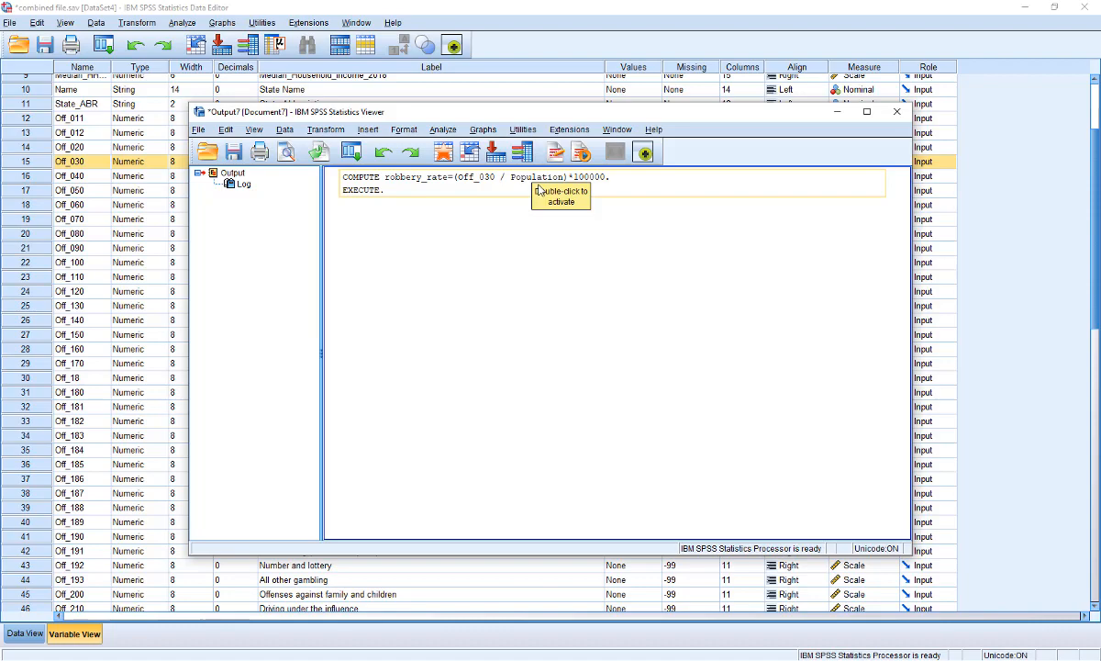
# Minimize the output viewer and inspect the new robbery_rate column in Data View
pyautogui.click(835, 112)
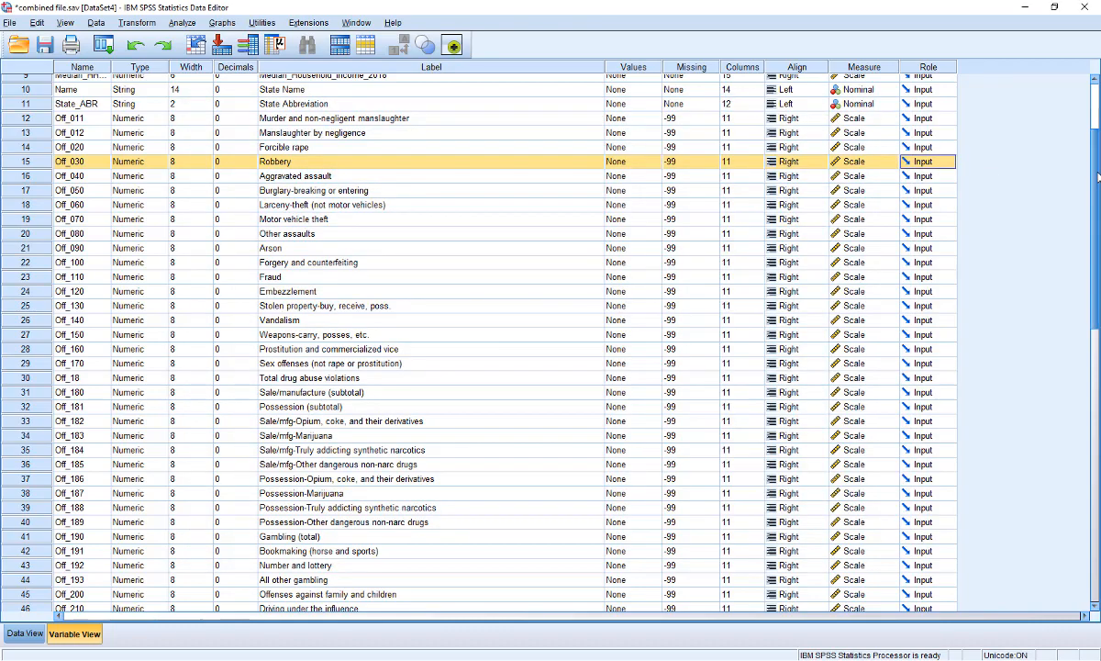
pyautogui.scroll(-2, 1099, 207)
pyautogui.scroll(-10, 1099, 207)
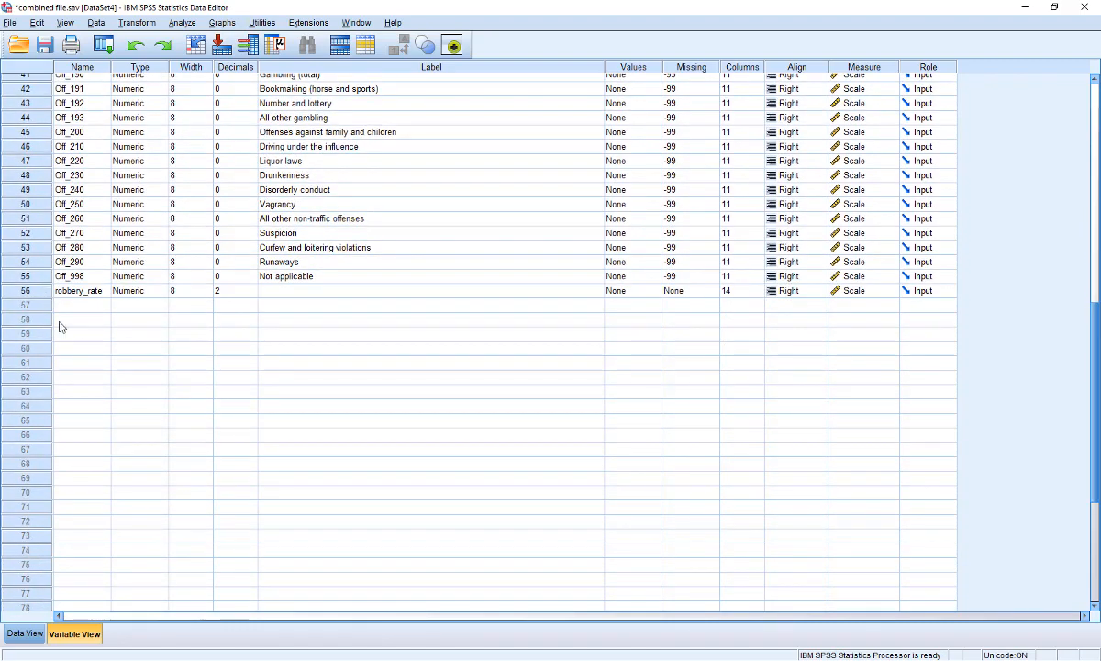
pyautogui.click(30, 635)
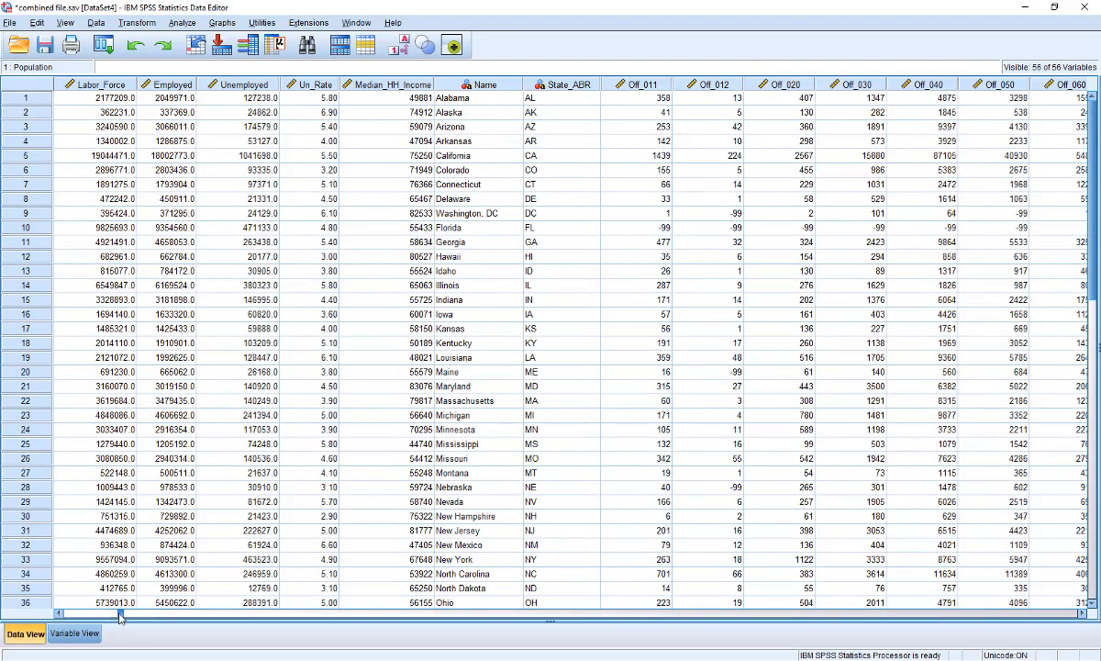
pyautogui.moveTo(119, 617); pyautogui.dragTo(760, 617)
pyautogui.click(988, 612)
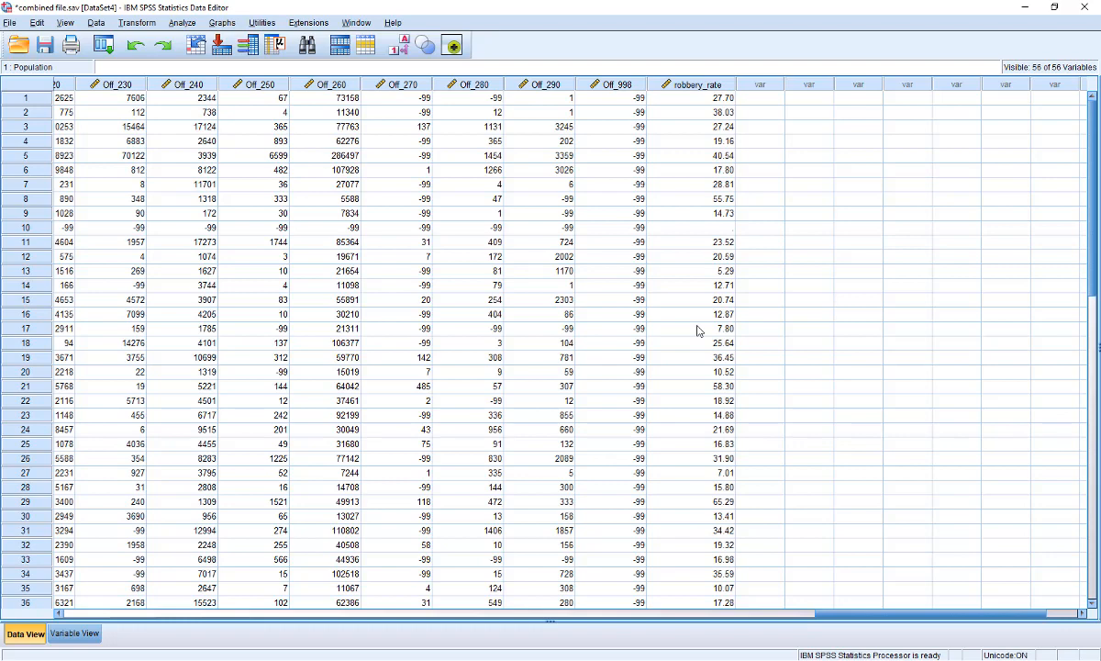
# Run Frequencies again with robbery_rate added alongside Off_030
pyautogui.click(188, 23)
pyautogui.moveTo(230, 47)
pyautogui.click(353, 61)
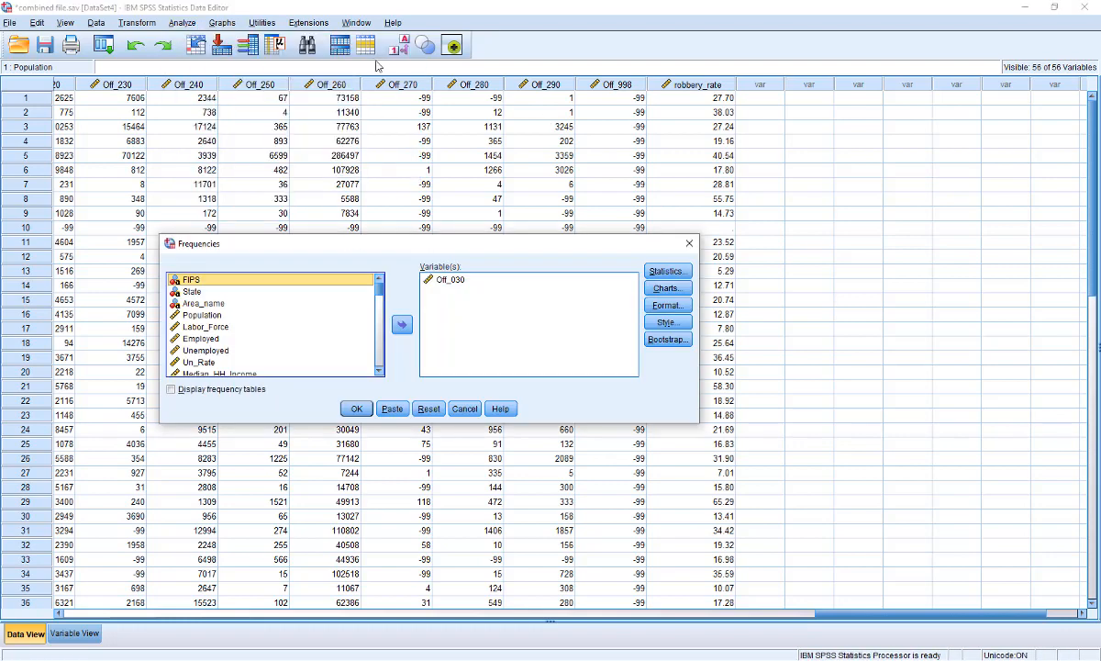
pyautogui.moveTo(379, 285); pyautogui.dragTo(379, 356)
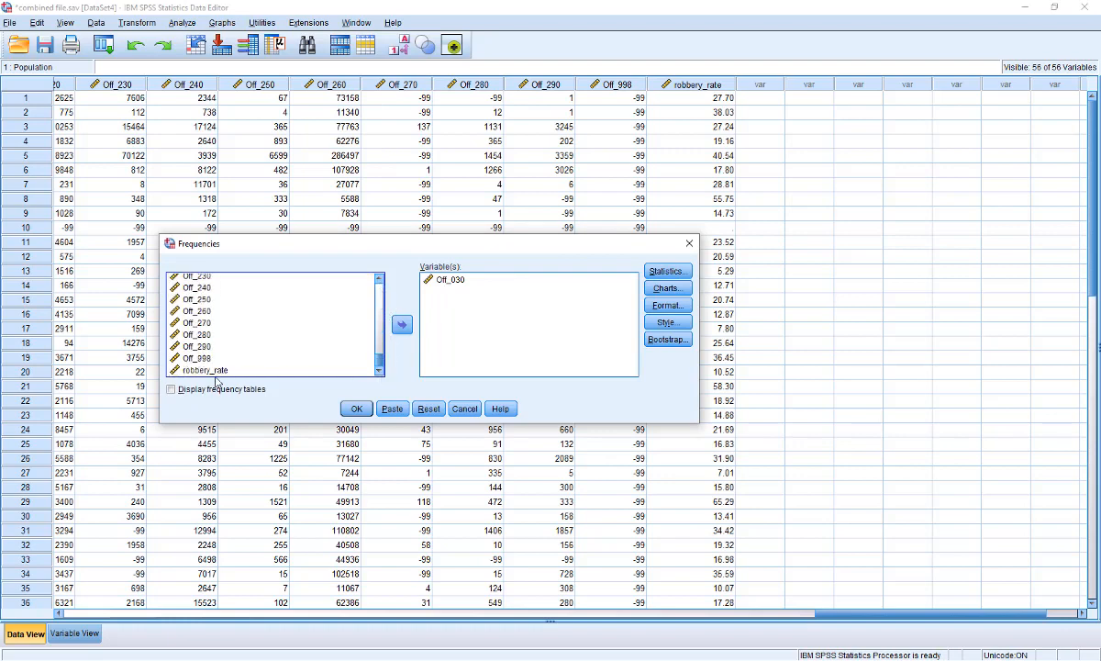
pyautogui.click(207, 370)
pyautogui.click(401, 324)
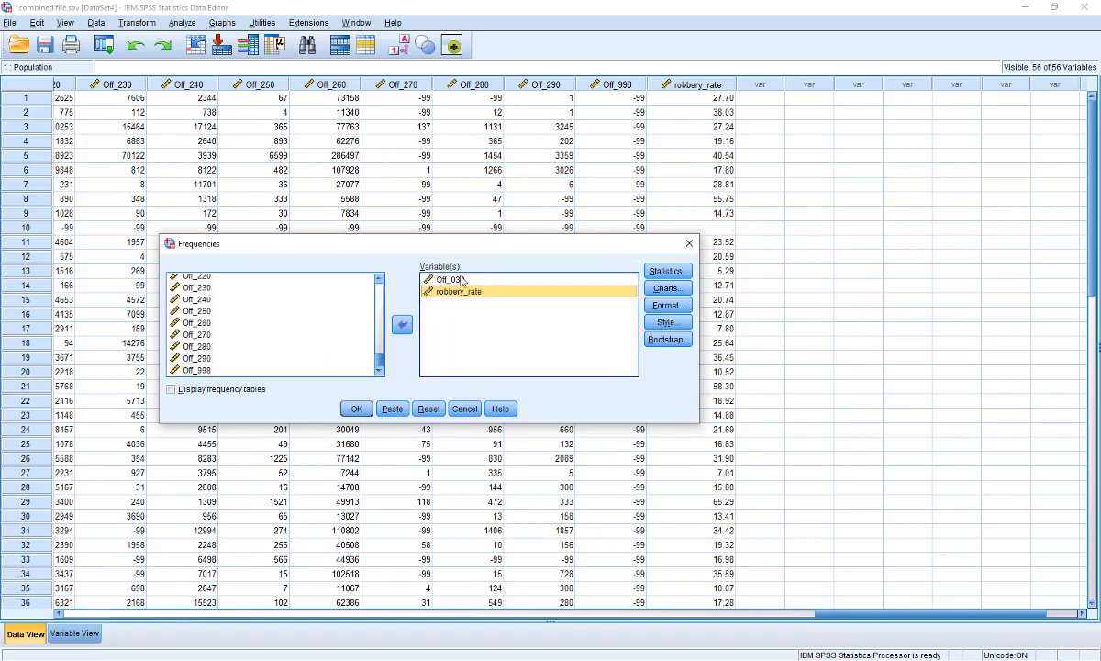
pyautogui.click(461, 280)
pyautogui.click(458, 293)
pyautogui.click(356, 408)
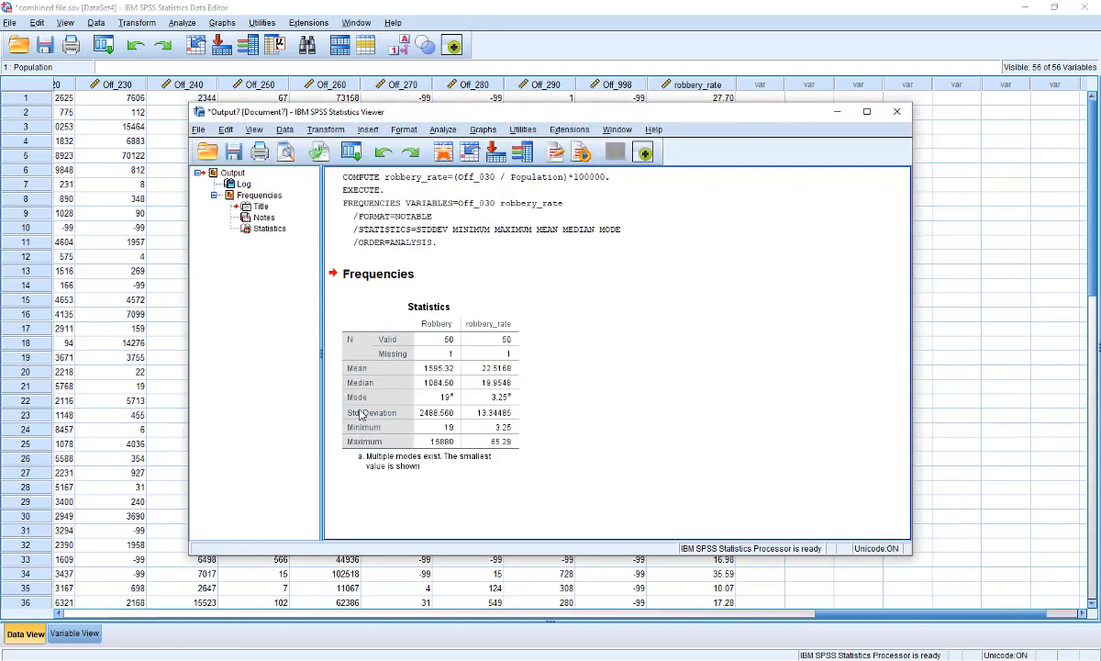
# Compute robbery_rate2 as (Off_030 / Population) without the 100000 multiplier
pyautogui.click(866, 111)
pyautogui.click(234, 194)
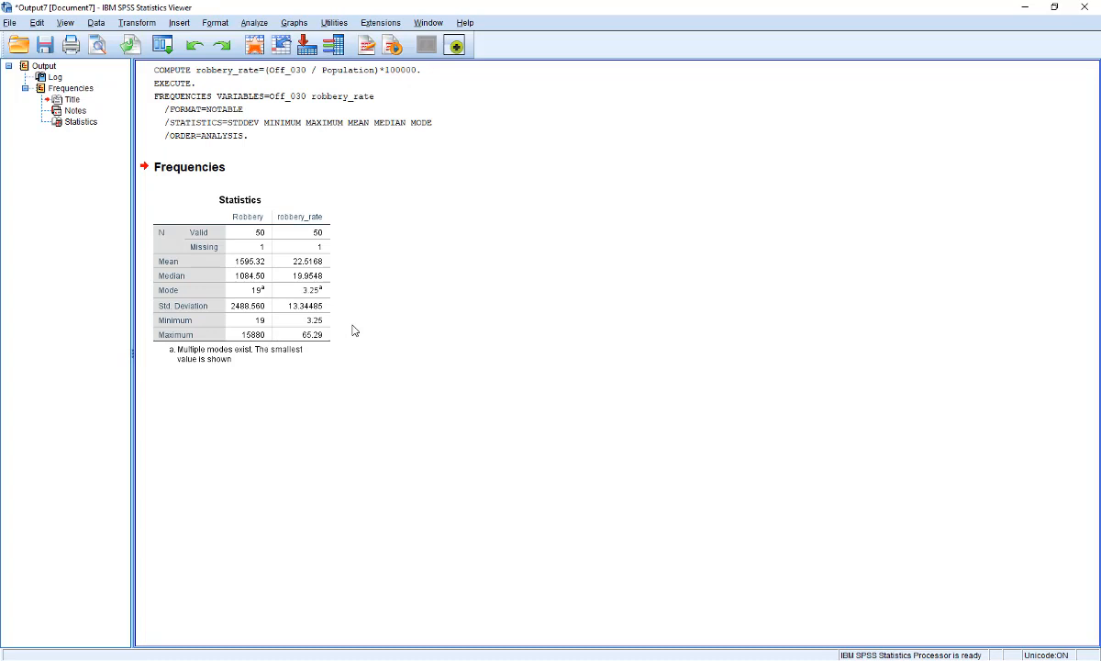
pyautogui.click(140, 23)
pyautogui.click(151, 39)
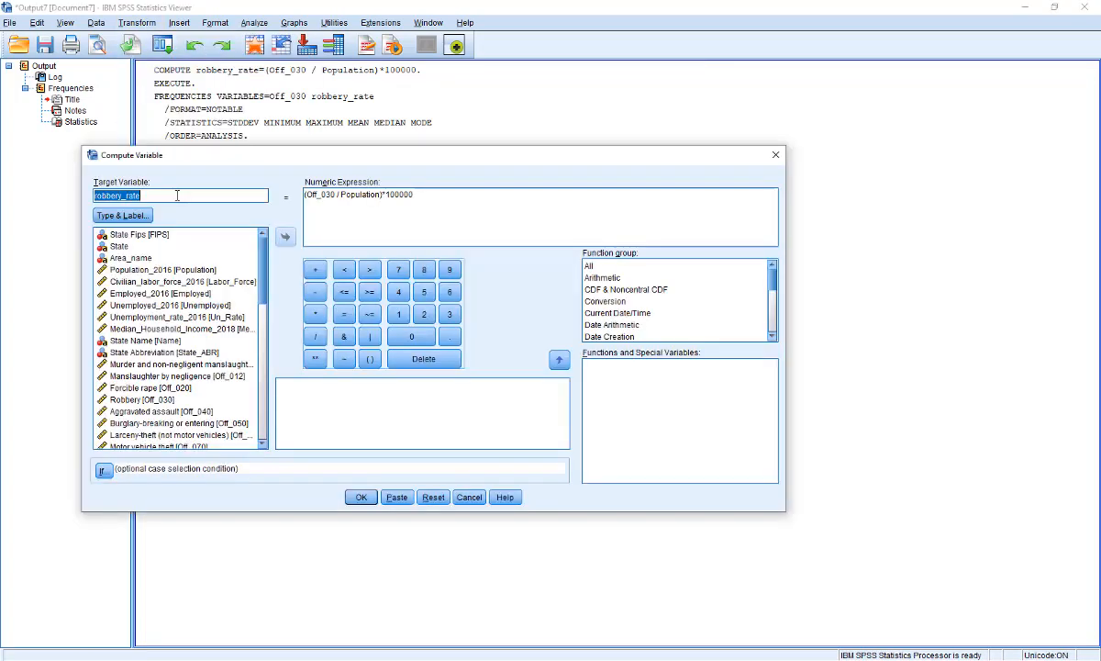
pyautogui.click(177, 195)
pyautogui.write('2')
pyautogui.moveTo(385, 194); pyautogui.dragTo(516, 194)
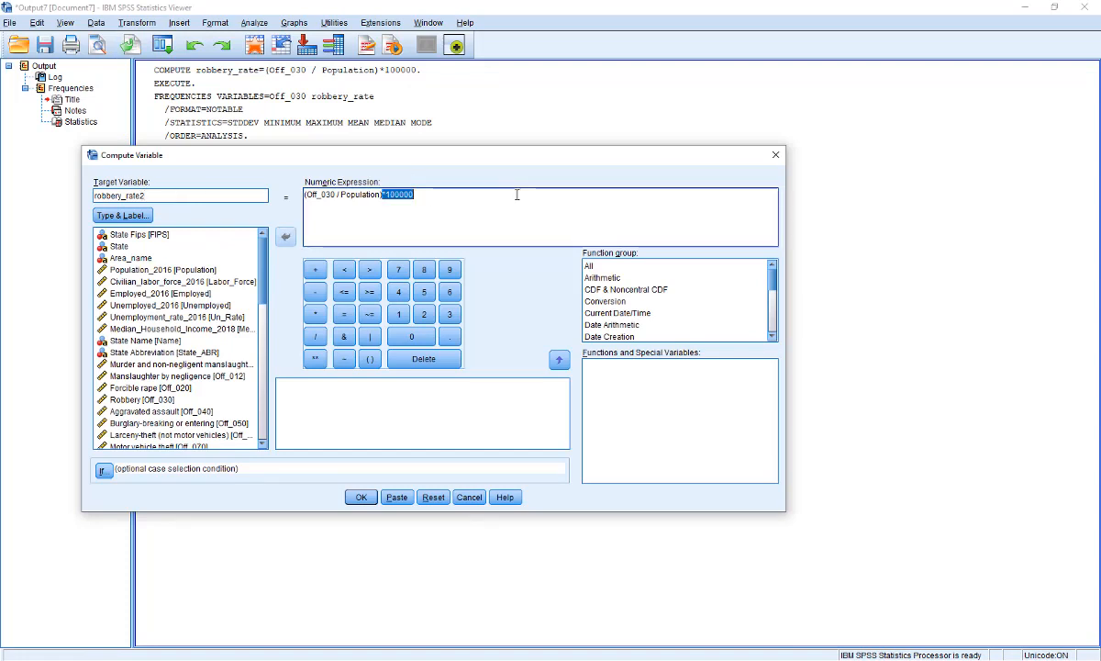
pyautogui.press('BackSpace')
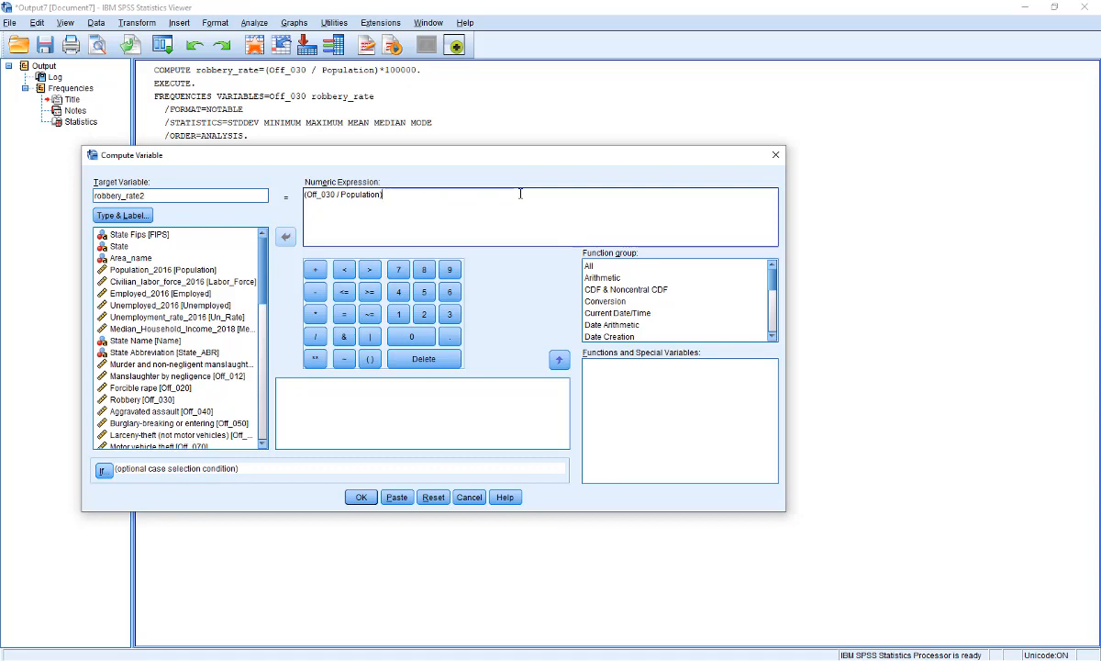
pyautogui.click(359, 498)
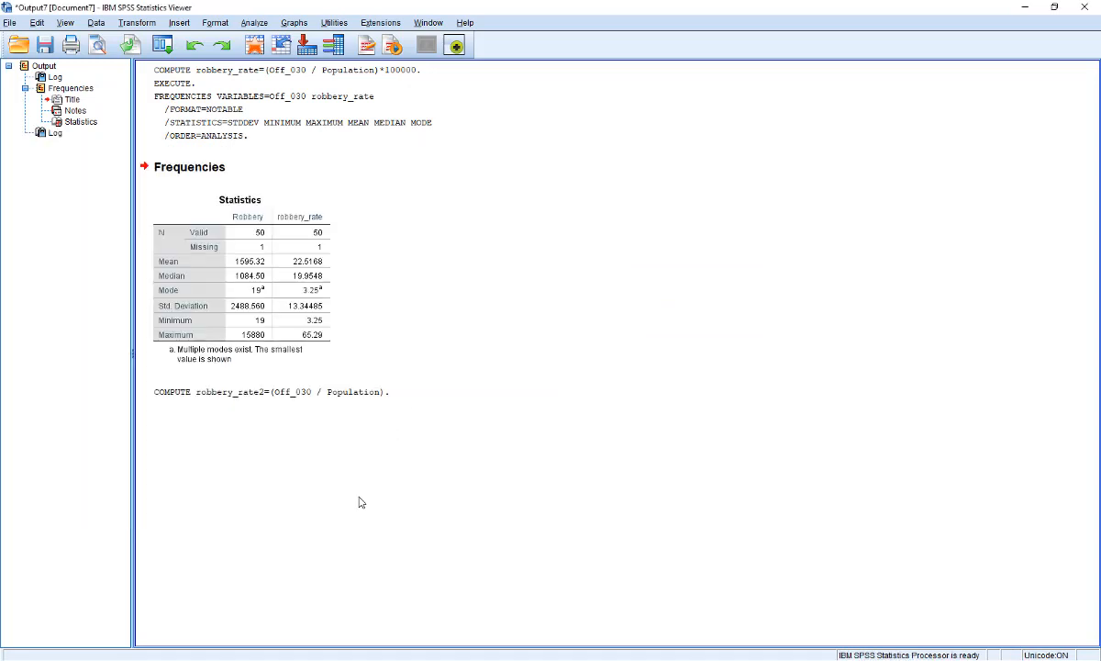
# Try raising robbery_rate2's decimal places to 8 in Variable View
pyautogui.click(1025, 7)
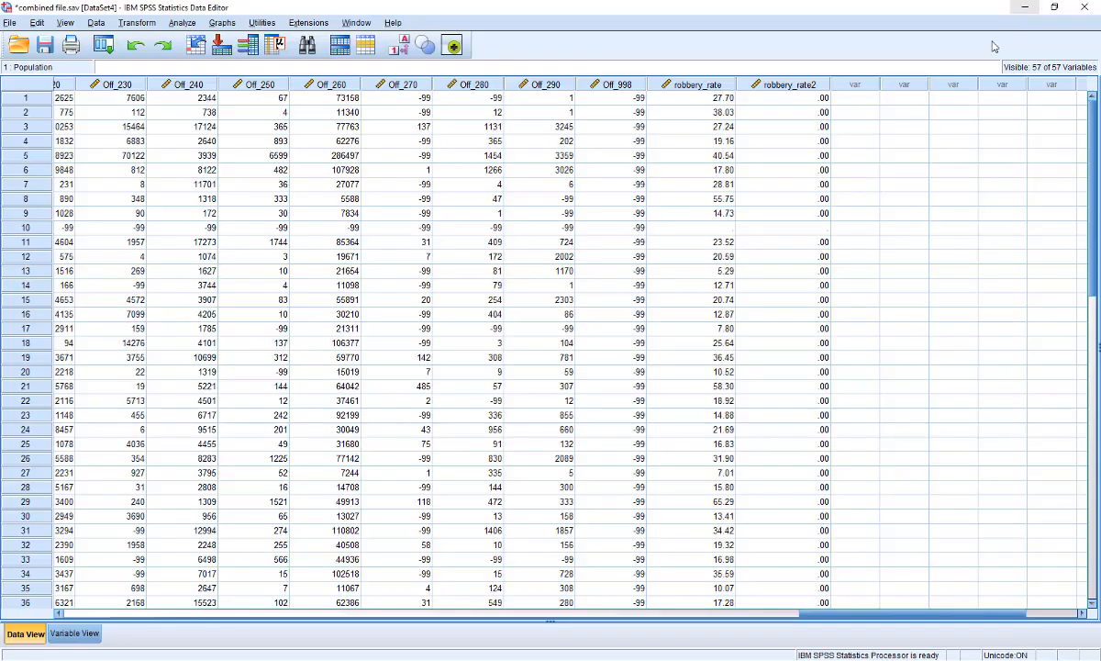
pyautogui.moveTo(838, 613); pyautogui.dragTo(954, 621)
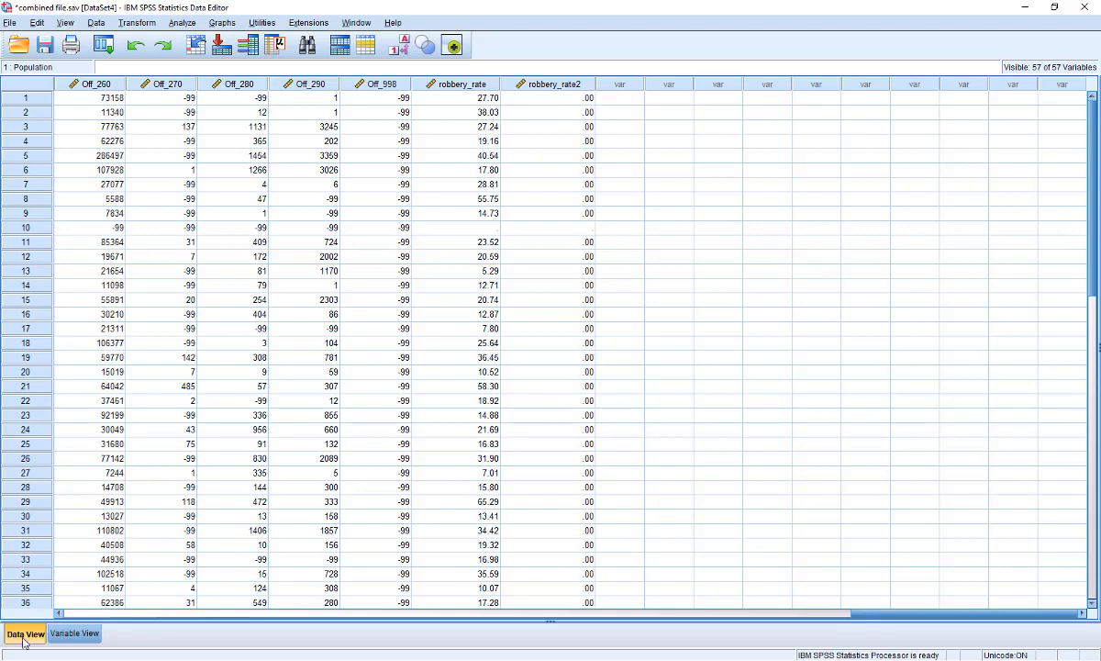
pyautogui.click(76, 634)
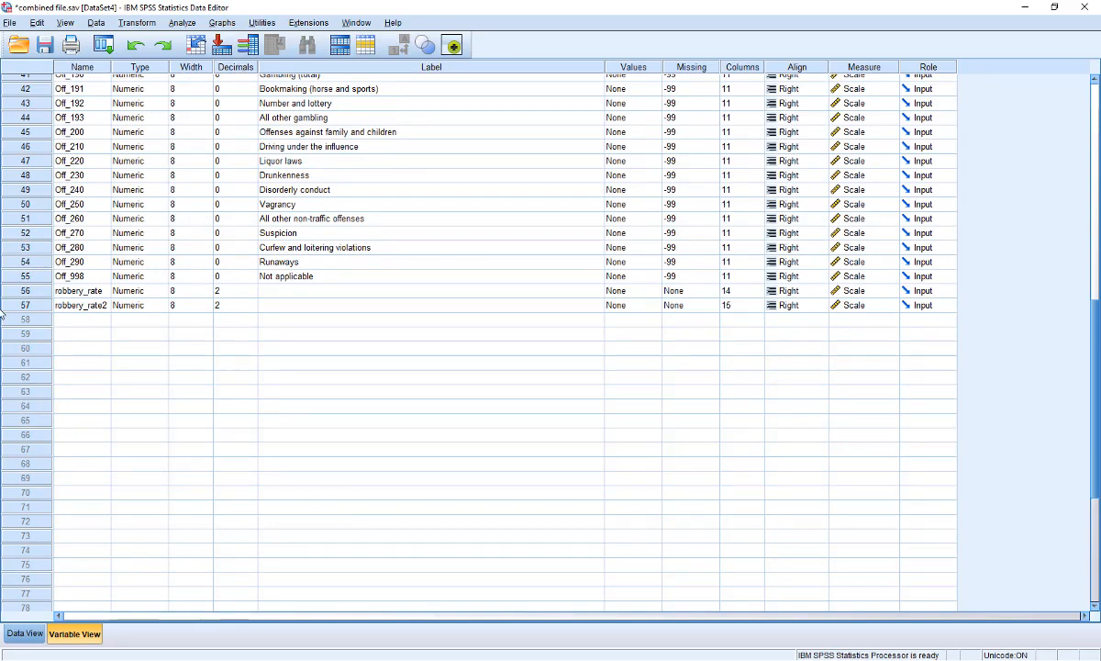
pyautogui.click(252, 303)
pyautogui.click(252, 303)
pyautogui.click(252, 303)
pyautogui.click(252, 303)
pyautogui.click(252, 302)
pyautogui.click(252, 303)
pyautogui.click(252, 303)
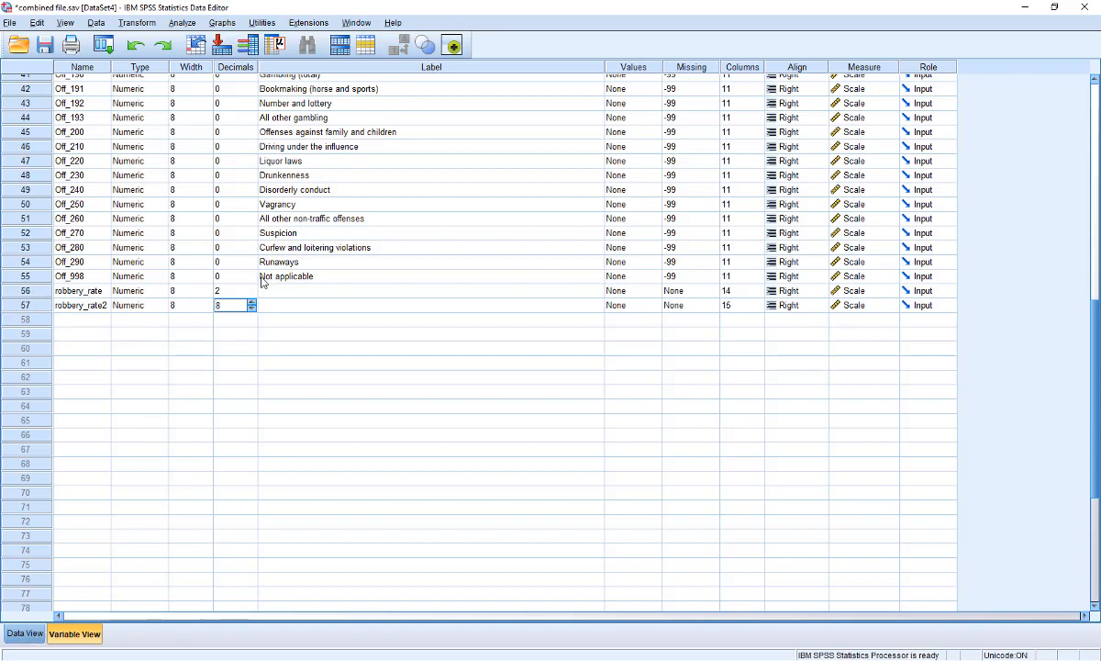
pyautogui.click(253, 292)
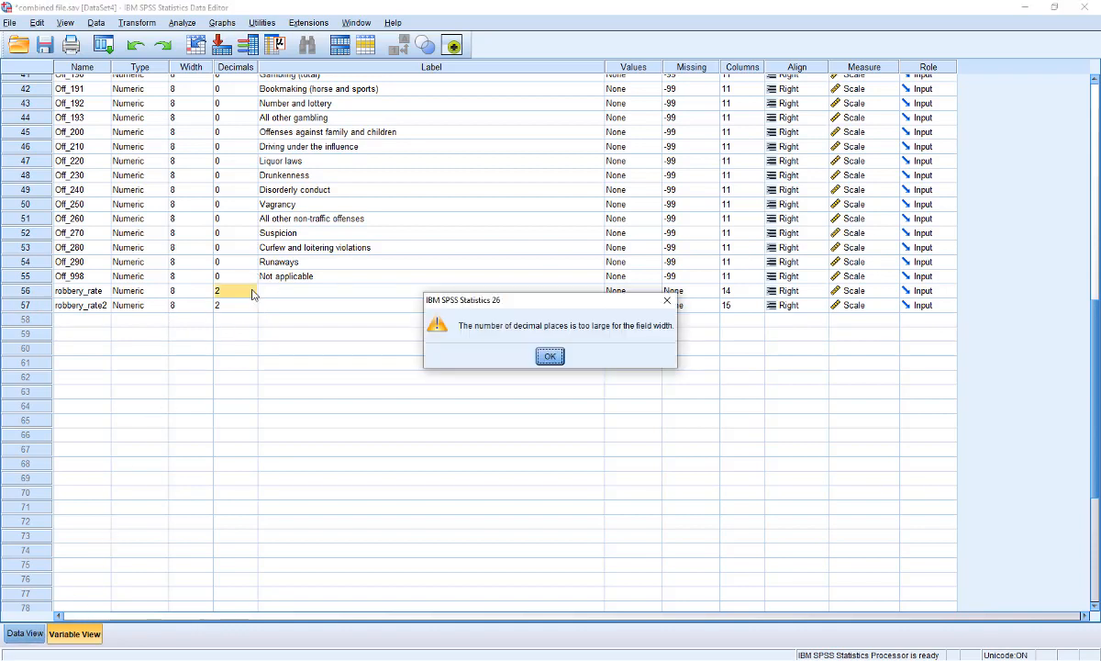
pyautogui.click(549, 356)
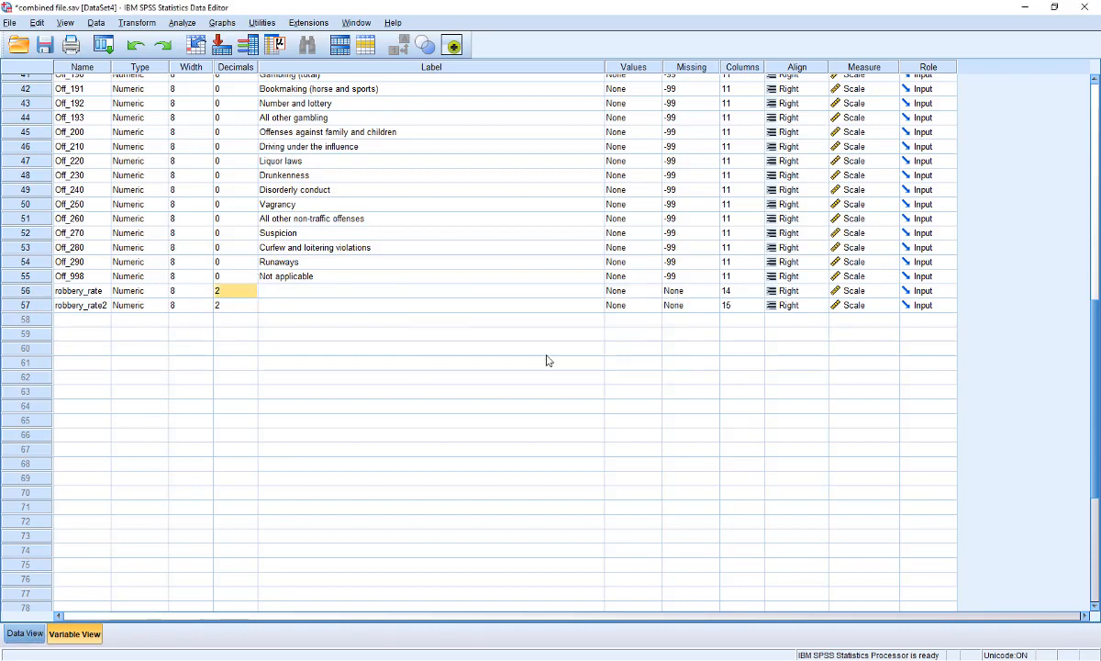
# Try setting robbery_rate2's decimal places to 16
pyautogui.click(243, 305)
pyautogui.write('16')
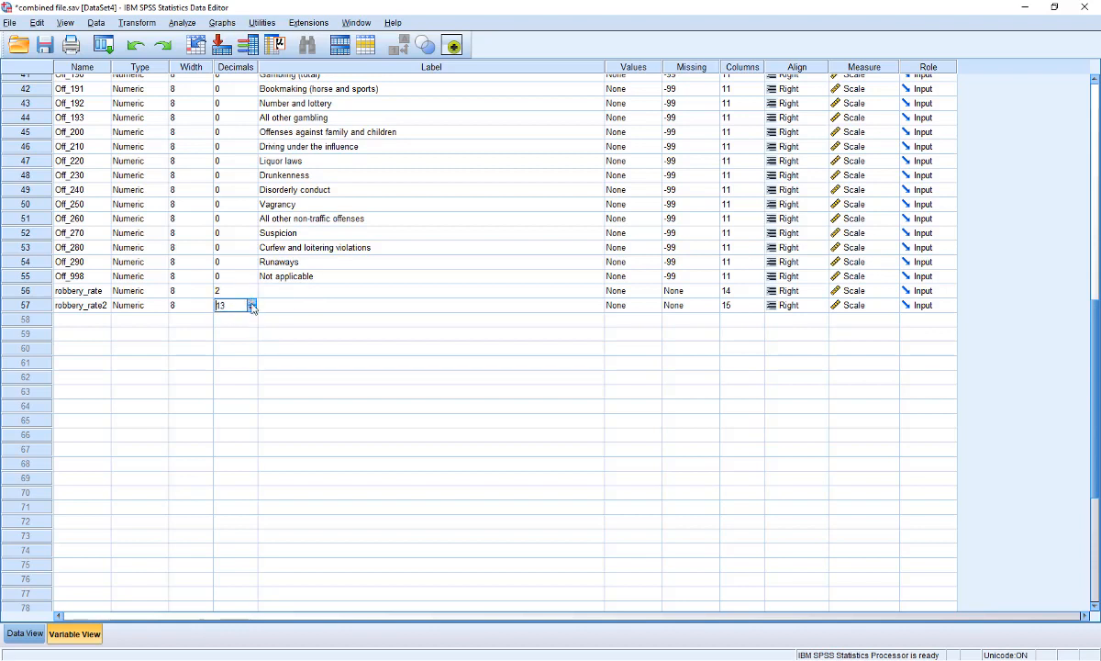
pyautogui.press('Return')
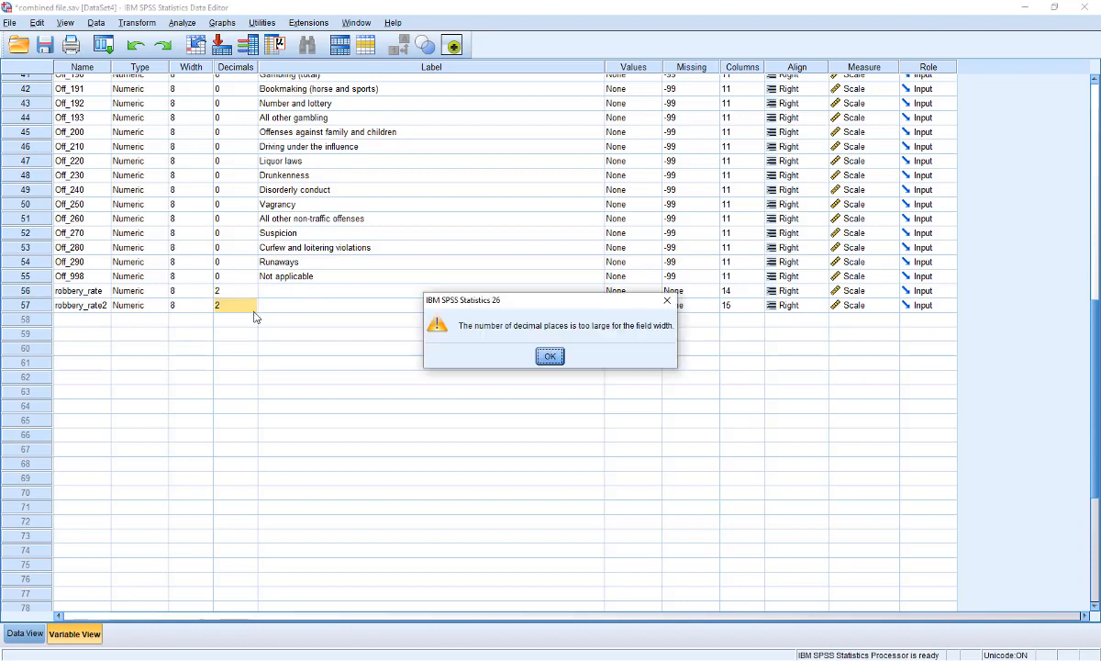
pyautogui.click(543, 364)
# Set robbery_rate2's decimal places to 6 and return to Data View
pyautogui.click(252, 308)
pyautogui.click(252, 309)
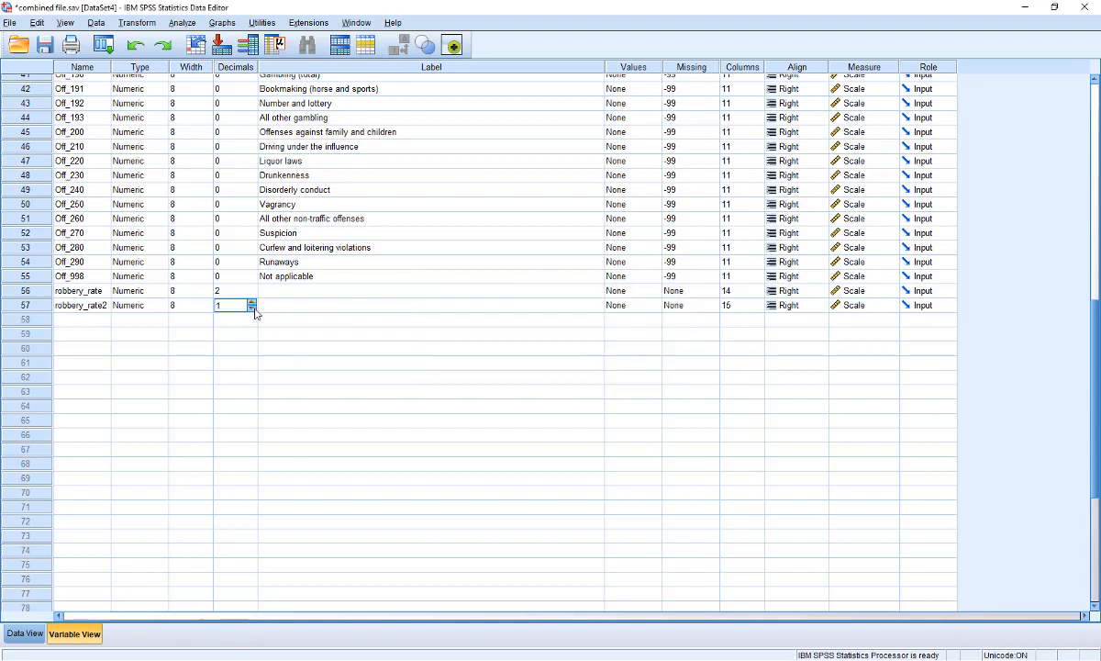
pyautogui.click(253, 308)
pyautogui.click(252, 303)
pyautogui.click(240, 292)
pyautogui.click(22, 634)
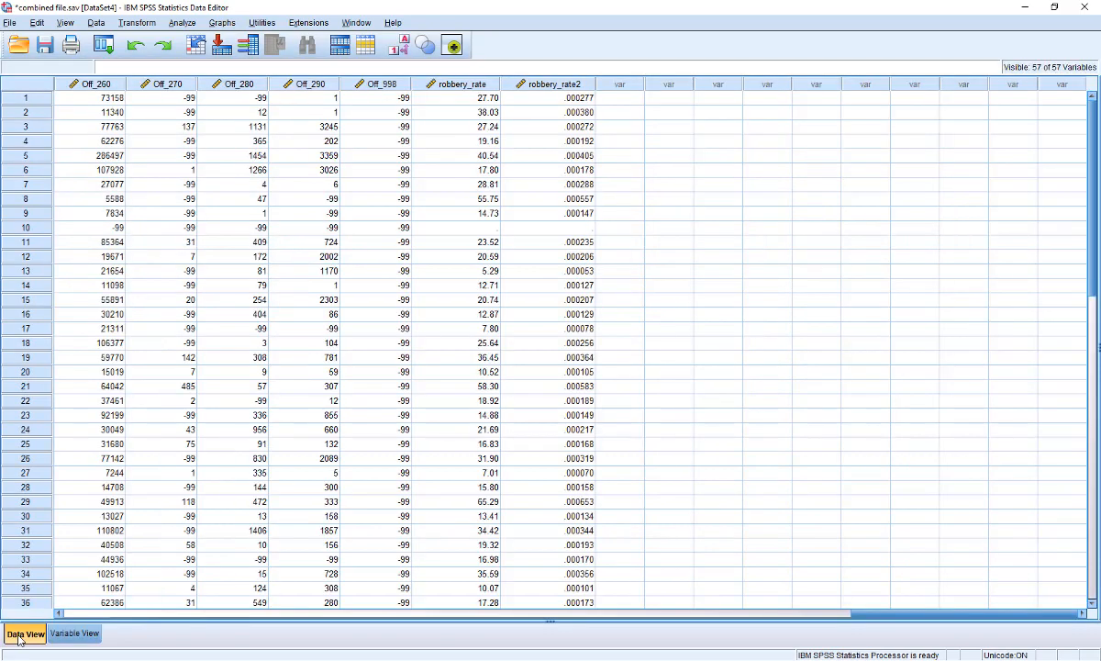